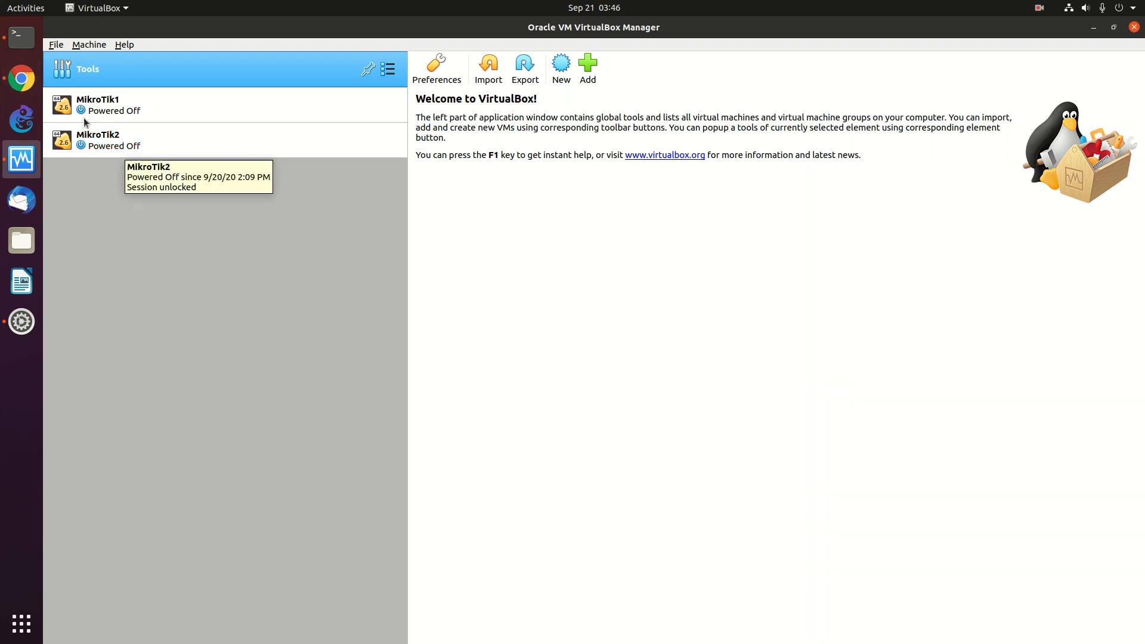
- Open ubuntu.com in a new Chrome tab
{"action": "left_click", "coordinate": [23, 78]}
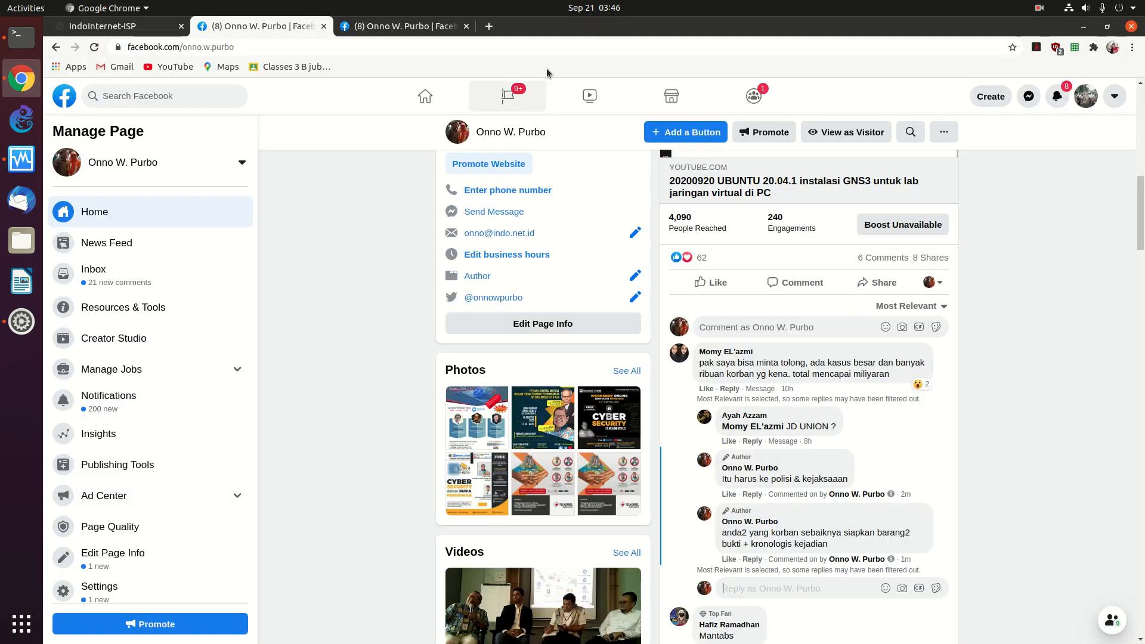
{"action": "left_click", "coordinate": [489, 26]}
{"action": "left_click", "coordinate": [475, 47]}
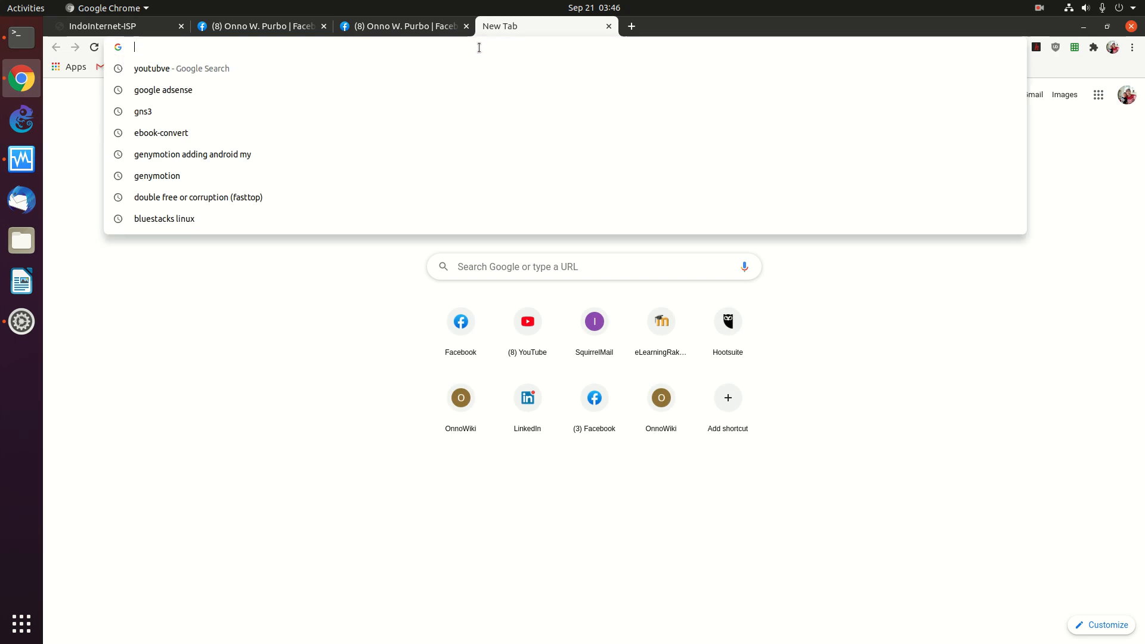
{"action": "type", "text": "buku"}
{"action": "key", "text": "BackSpace"}
{"action": "key", "text": "BackSpace"}
{"action": "key", "text": "BackSpace"}
{"action": "key", "text": "BackSpace"}
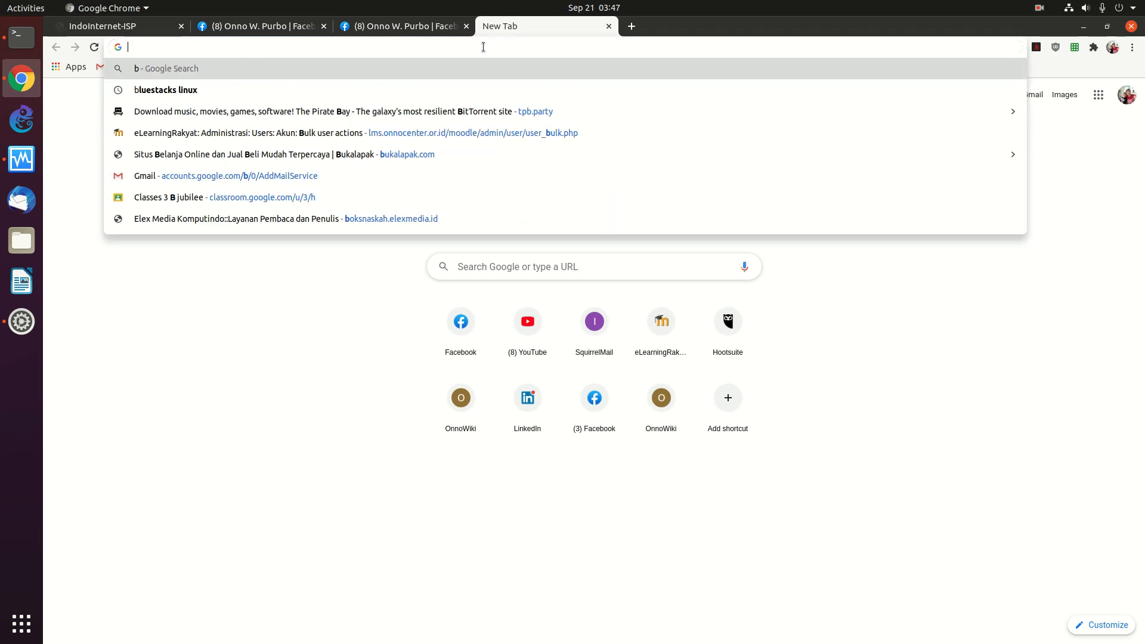
{"action": "type", "text": "ubu"}
{"action": "key", "text": "Return"}
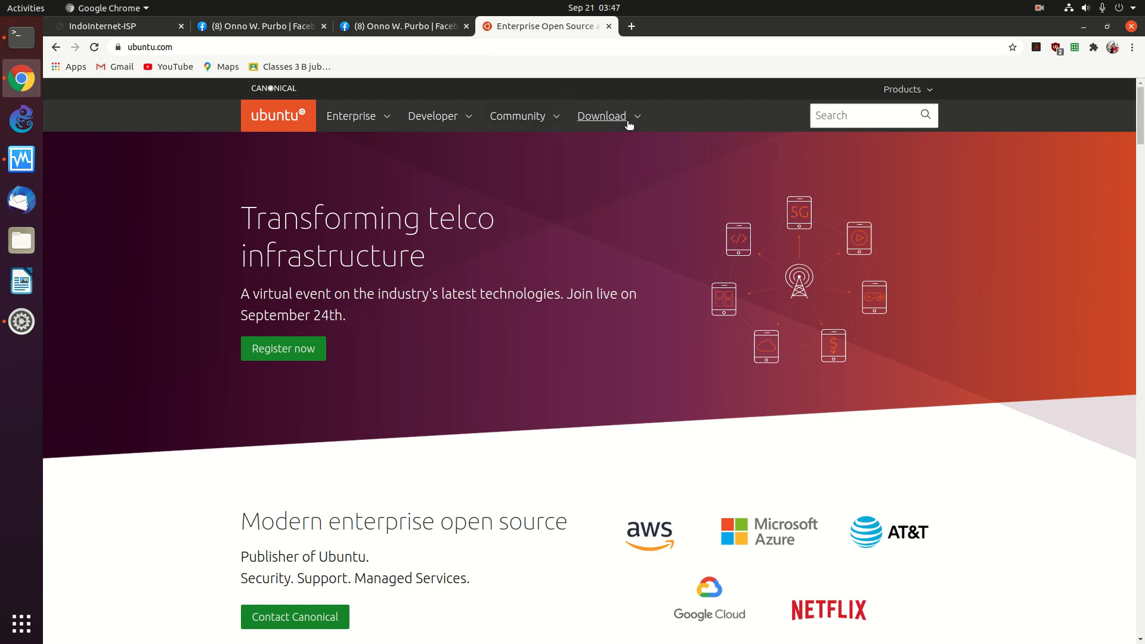
- Start the Ubuntu Server 20.04 LTS download from the Download menu
{"action": "left_click", "coordinate": [602, 117]}
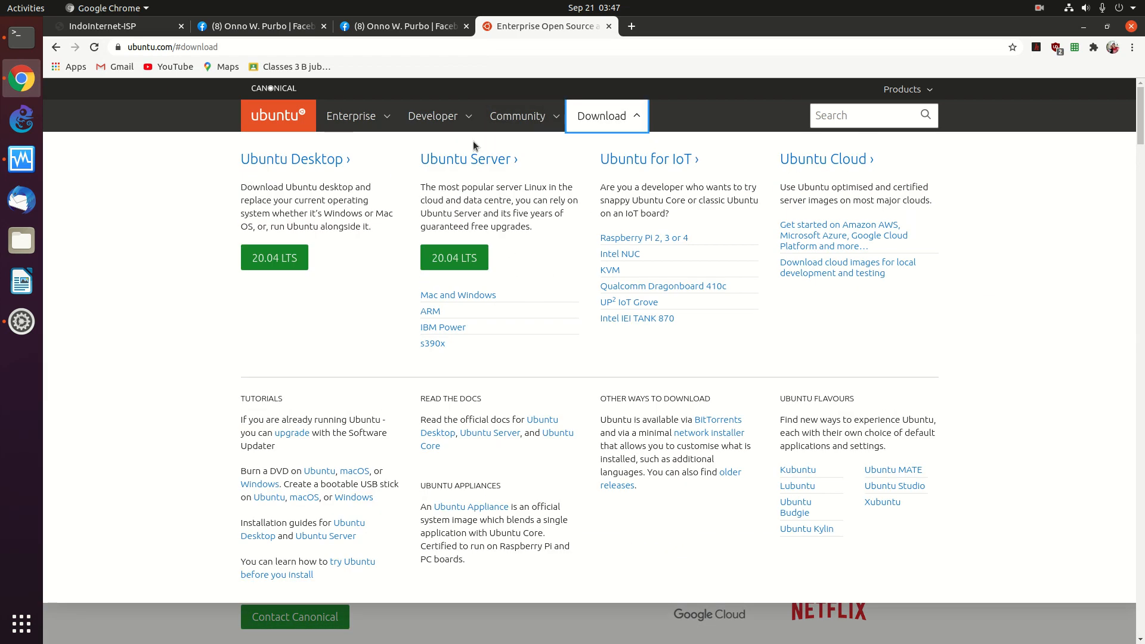
{"action": "left_click", "coordinate": [459, 258]}
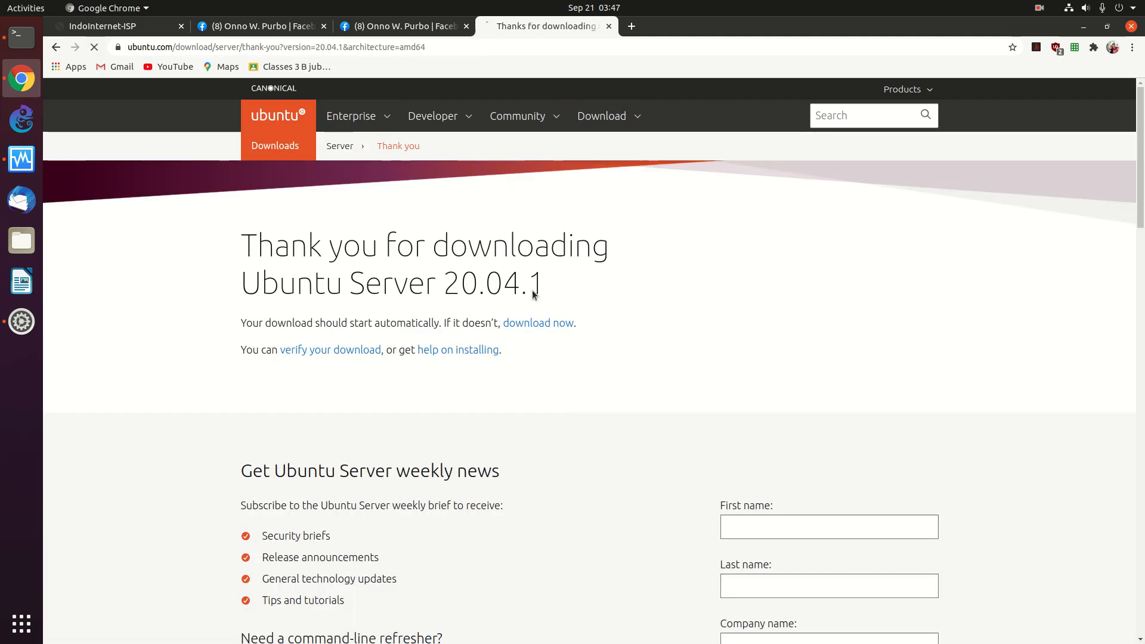
{"action": "left_click_drag", "start_coordinate": [1135, 197], "coordinate": [1134, 278]}
{"action": "left_click_drag", "start_coordinate": [1141, 221], "coordinate": [1098, 129]}
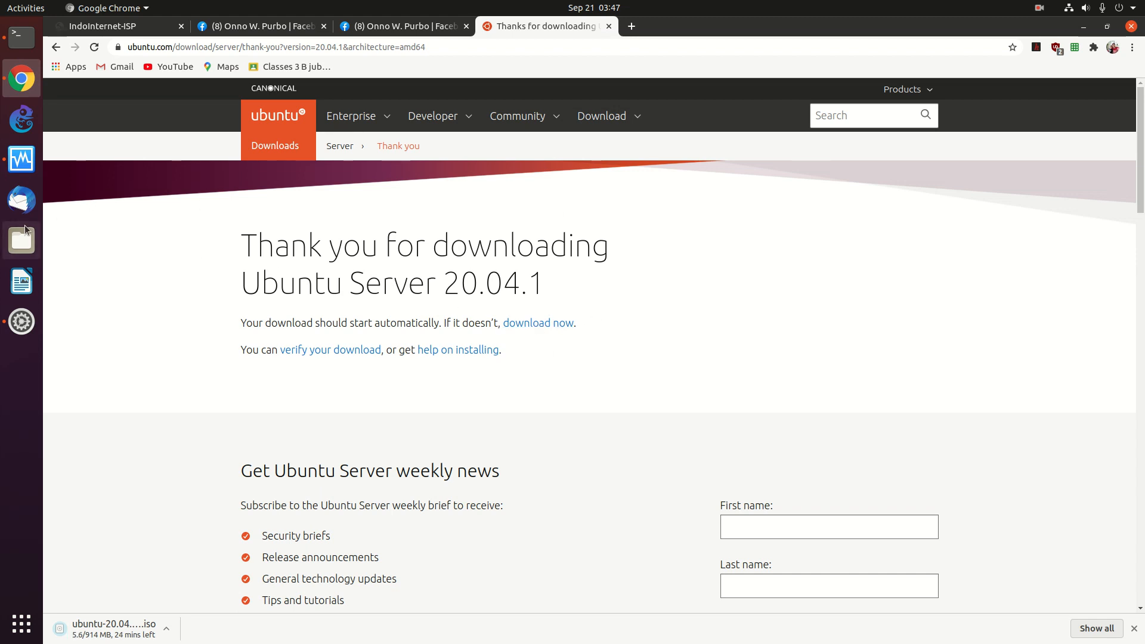
{"action": "left_click", "coordinate": [22, 240]}
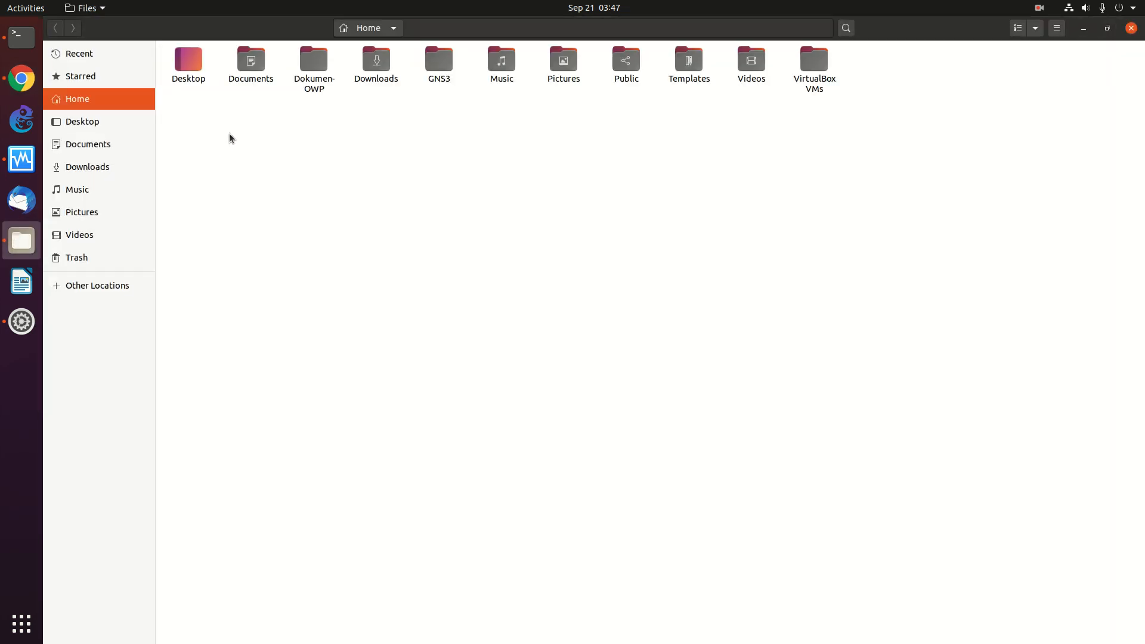
- Check the in-progress download in Downloads, then browse to /var/data/iso/ubuntu-20.04
{"action": "double_click", "coordinate": [368, 65]}
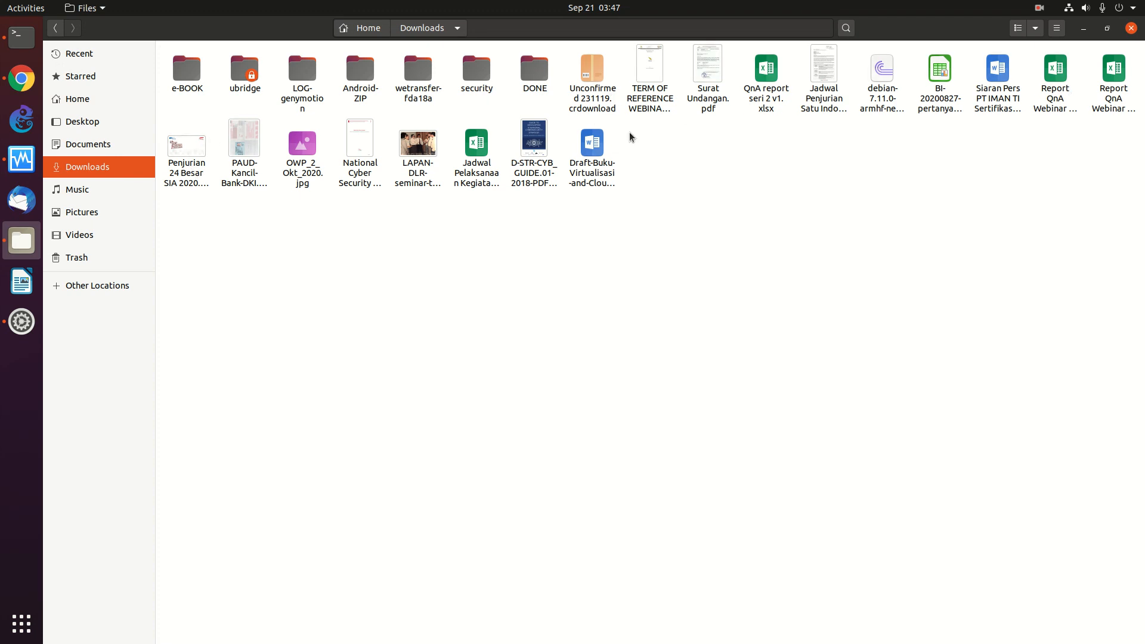
{"action": "left_click", "coordinate": [589, 84]}
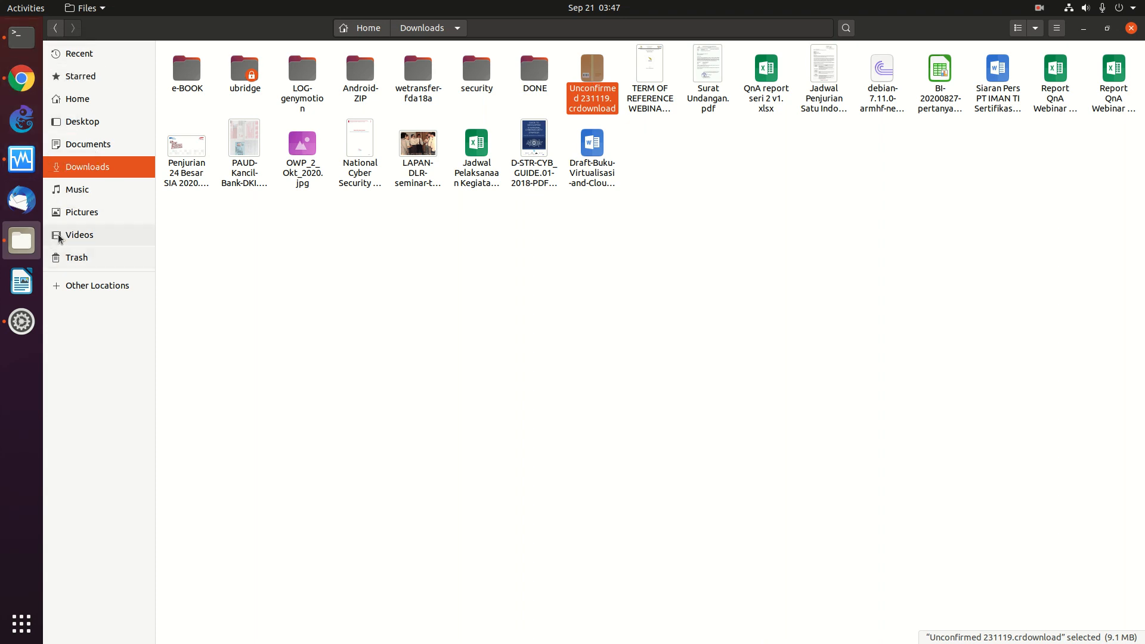
{"action": "left_click", "coordinate": [84, 288]}
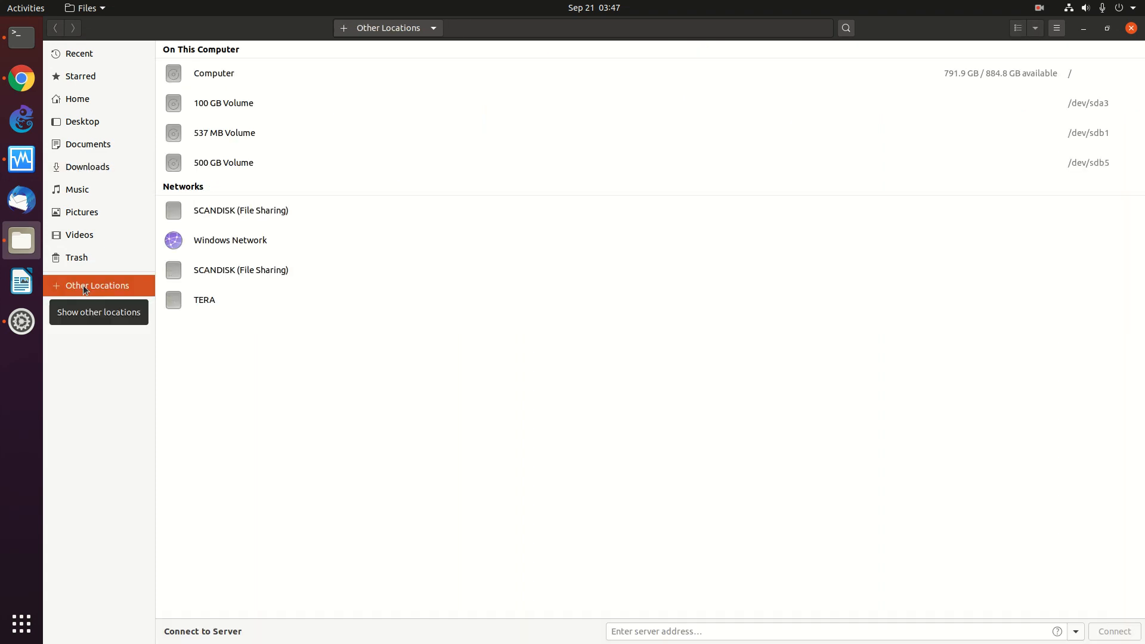
{"action": "left_click", "coordinate": [210, 75]}
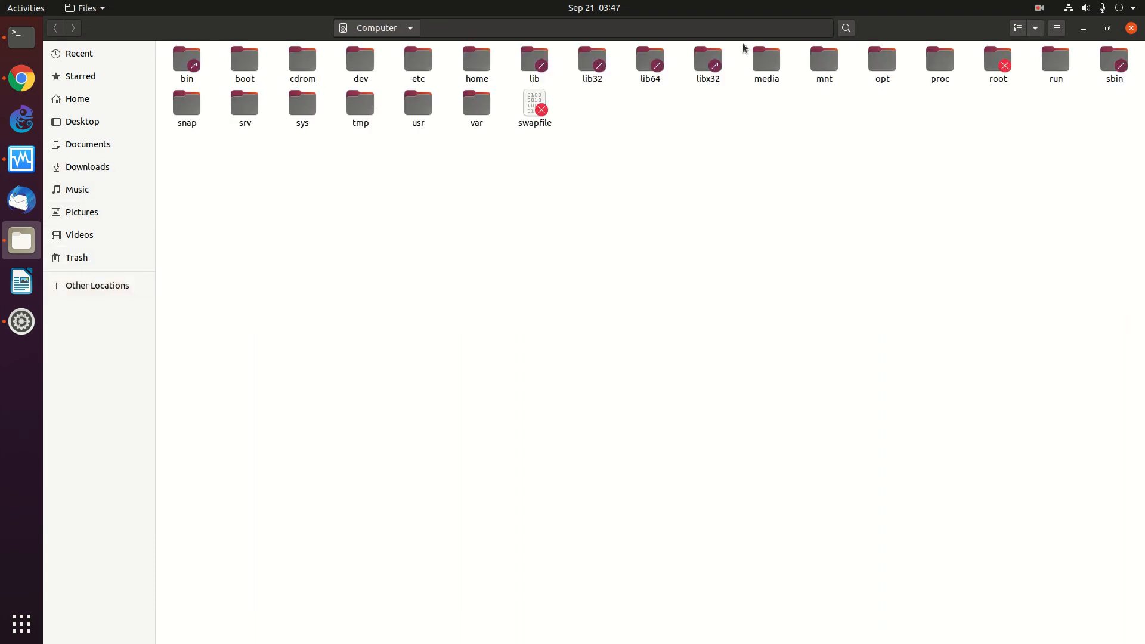
{"action": "double_click", "coordinate": [475, 106]}
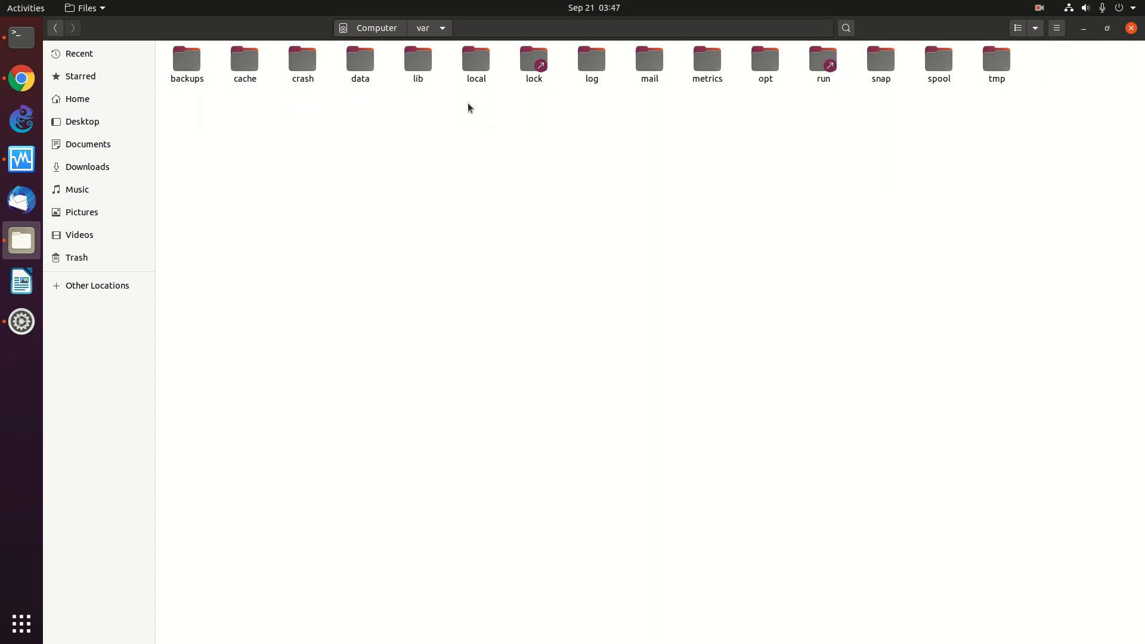
{"action": "double_click", "coordinate": [367, 64]}
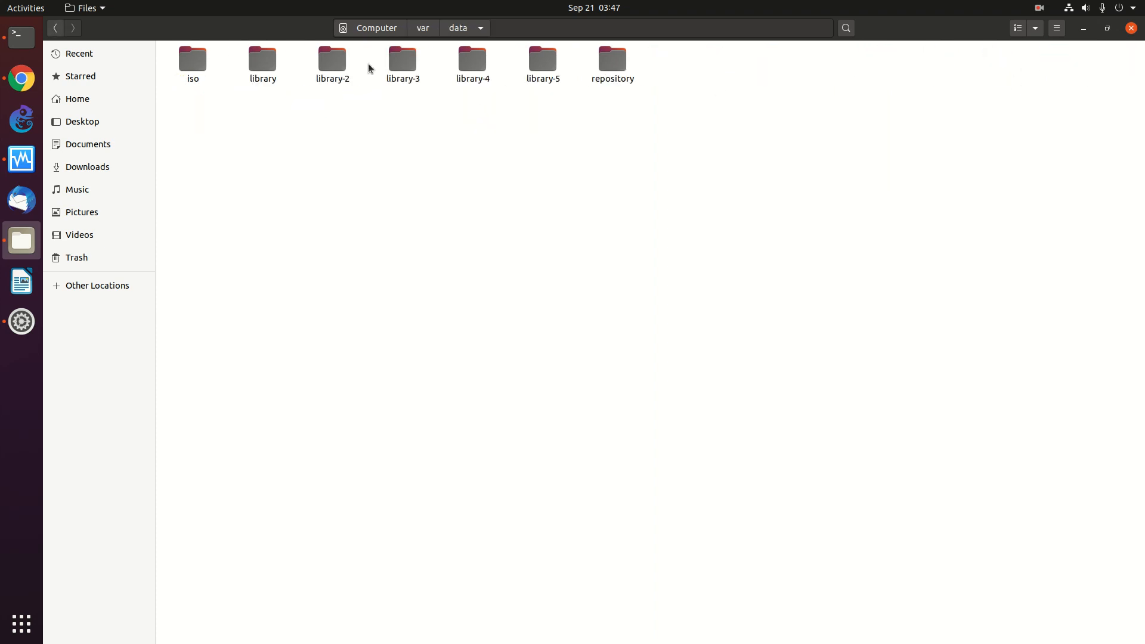
{"action": "double_click", "coordinate": [197, 64]}
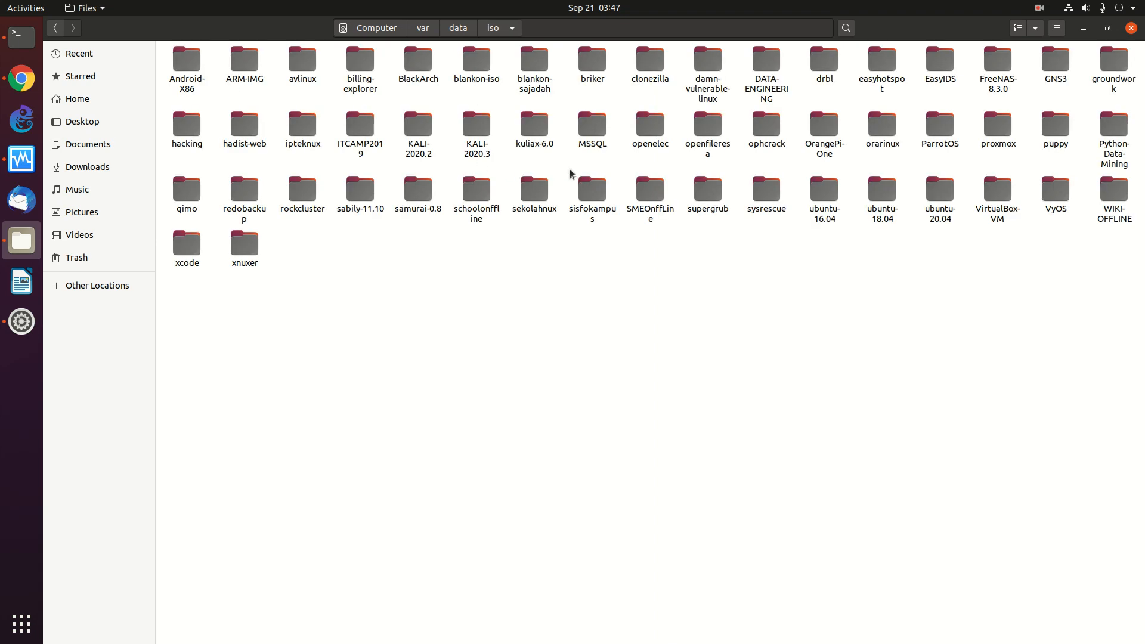
{"action": "double_click", "coordinate": [940, 194]}
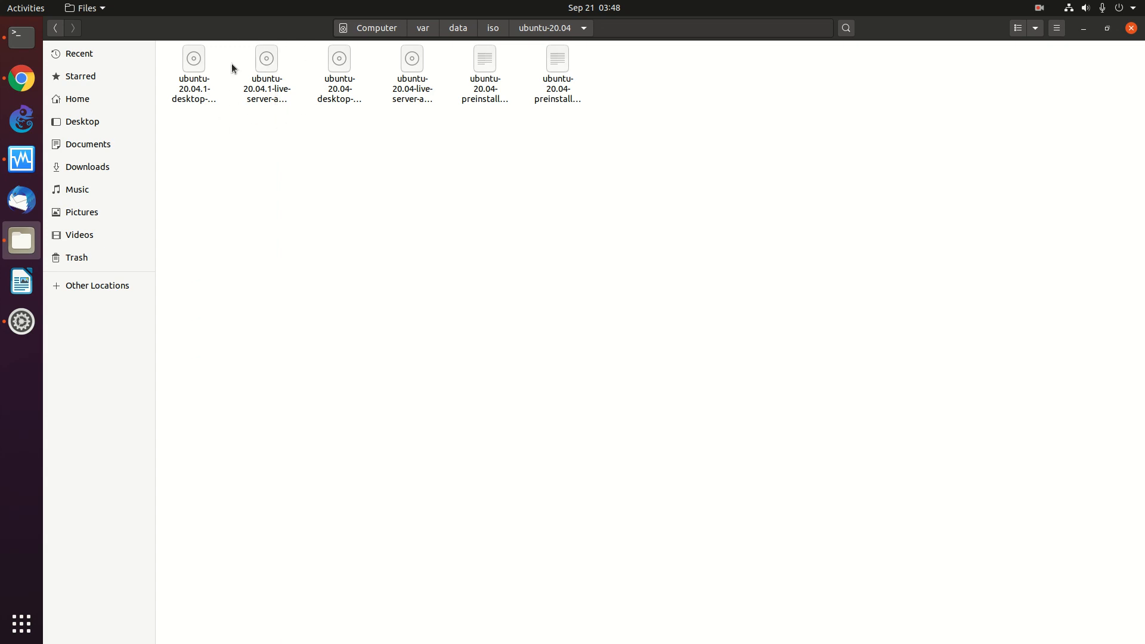
- Begin a new VM named 'SERVER 20.04.1' of type Linux, Ubuntu (64-bit)
{"action": "left_click", "coordinate": [24, 165]}
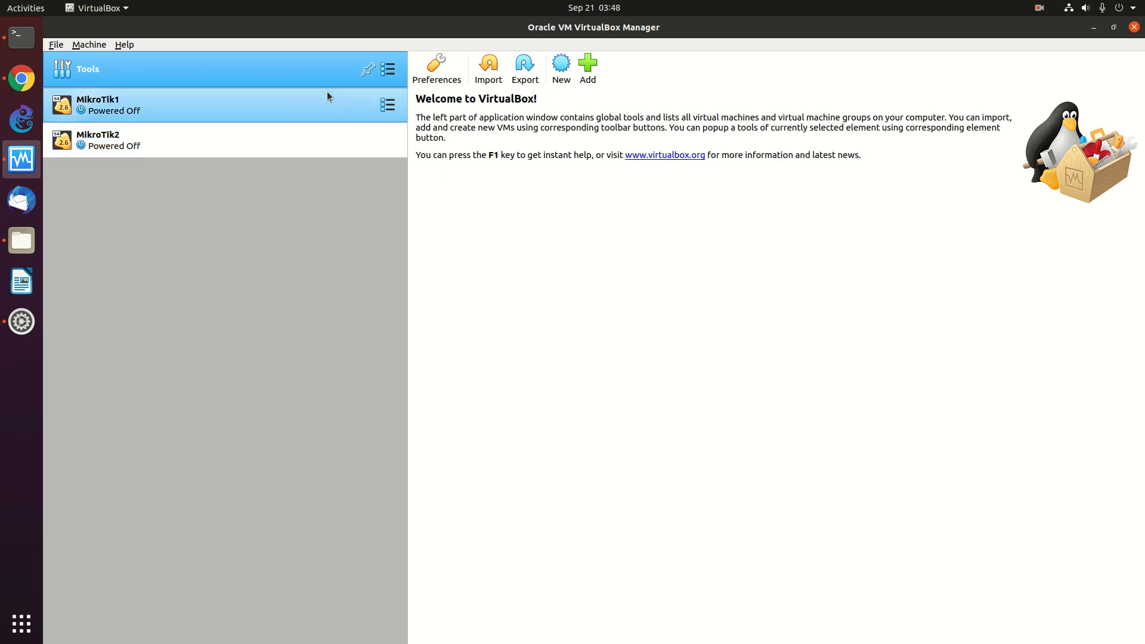
{"action": "left_click", "coordinate": [562, 71]}
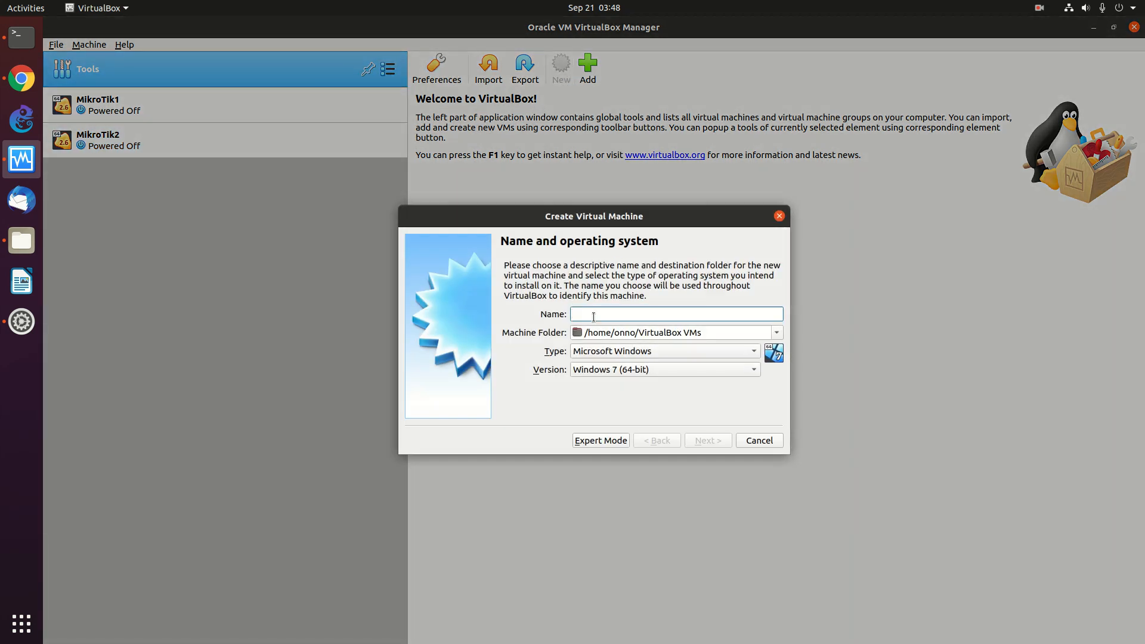
{"action": "type", "text": "SERVER"}
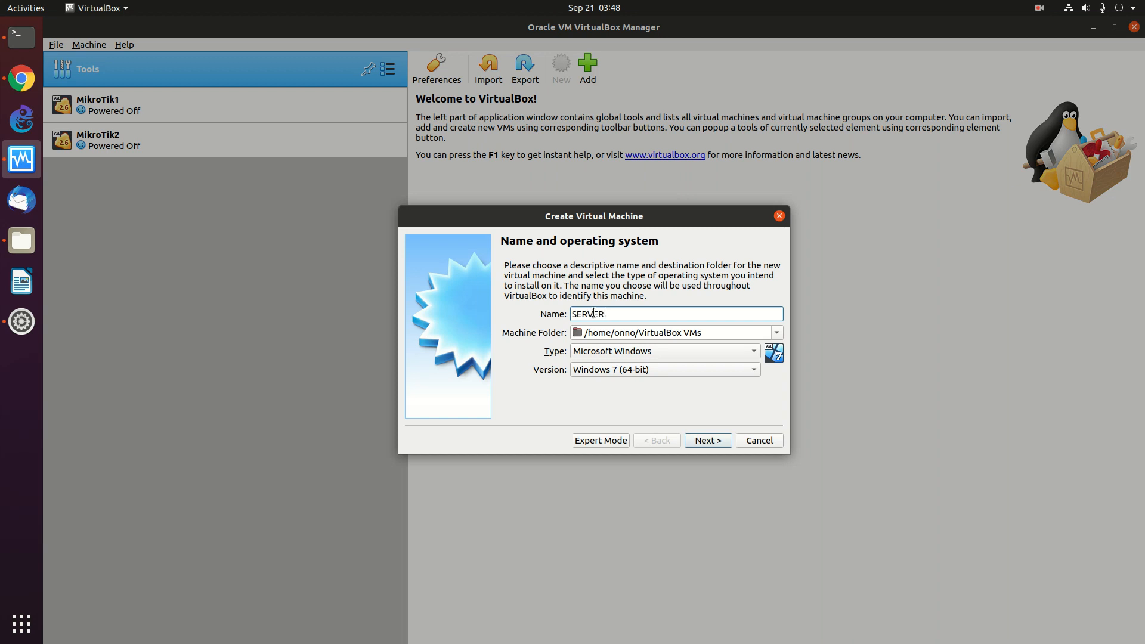
{"action": "type", "text": " 20.04.1 KOSONG"}
{"action": "left_click", "coordinate": [657, 352]}
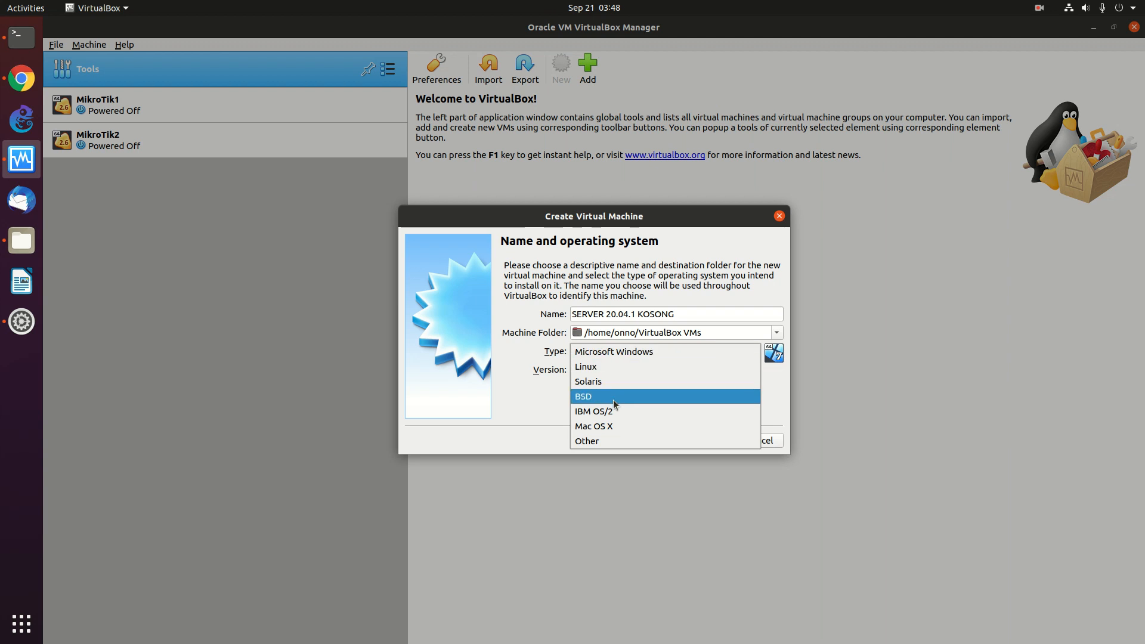
{"action": "left_click", "coordinate": [597, 367]}
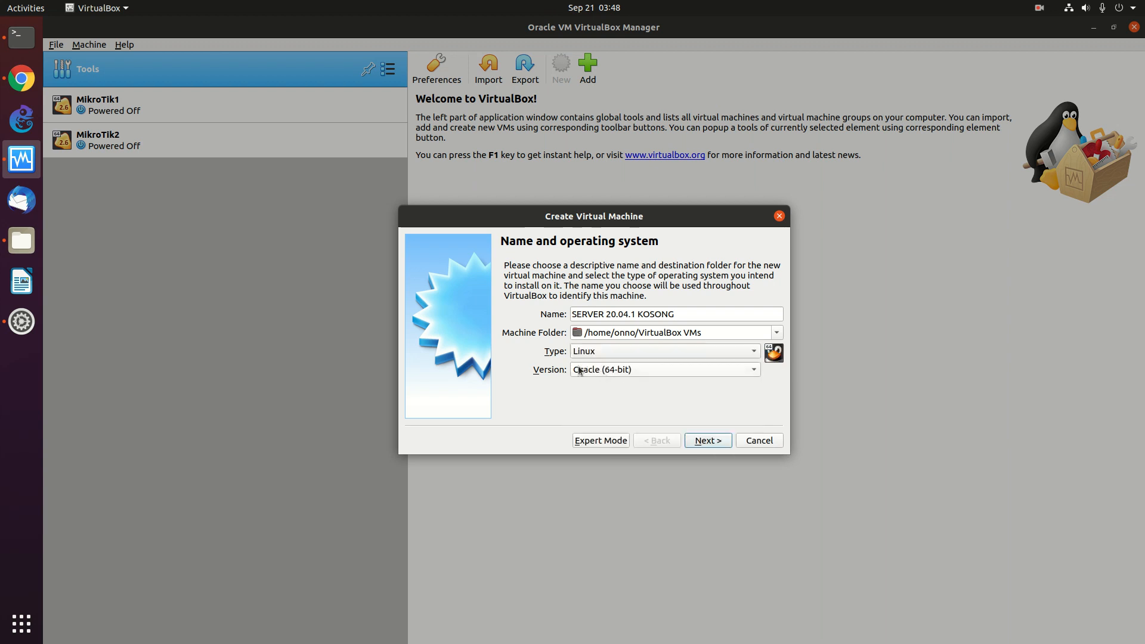
{"action": "left_click", "coordinate": [666, 375]}
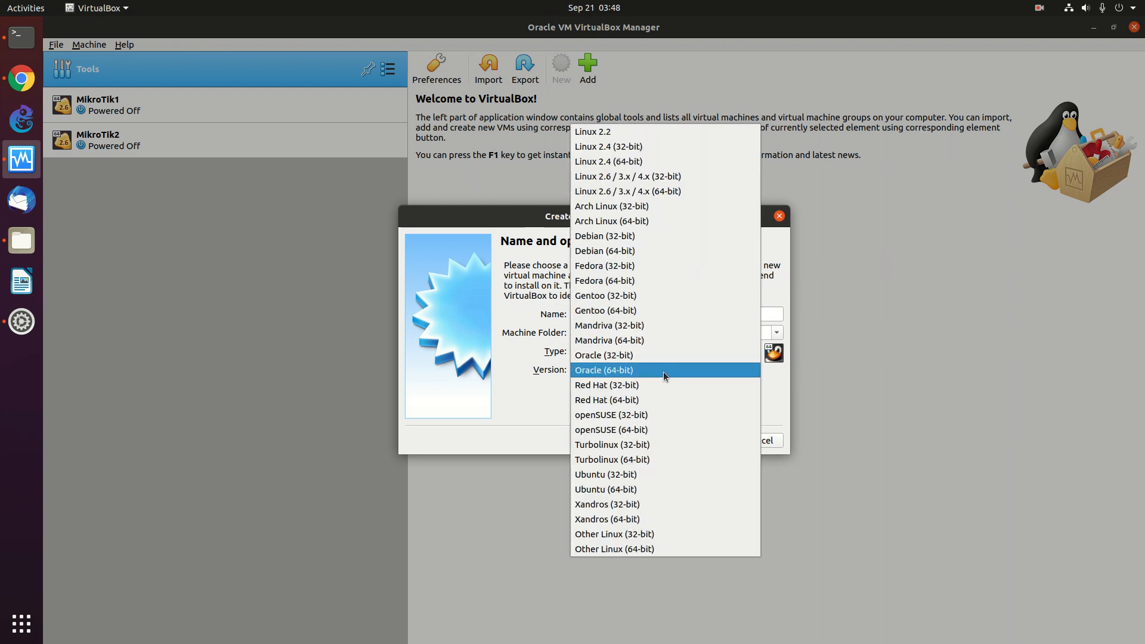
{"action": "left_click", "coordinate": [638, 489]}
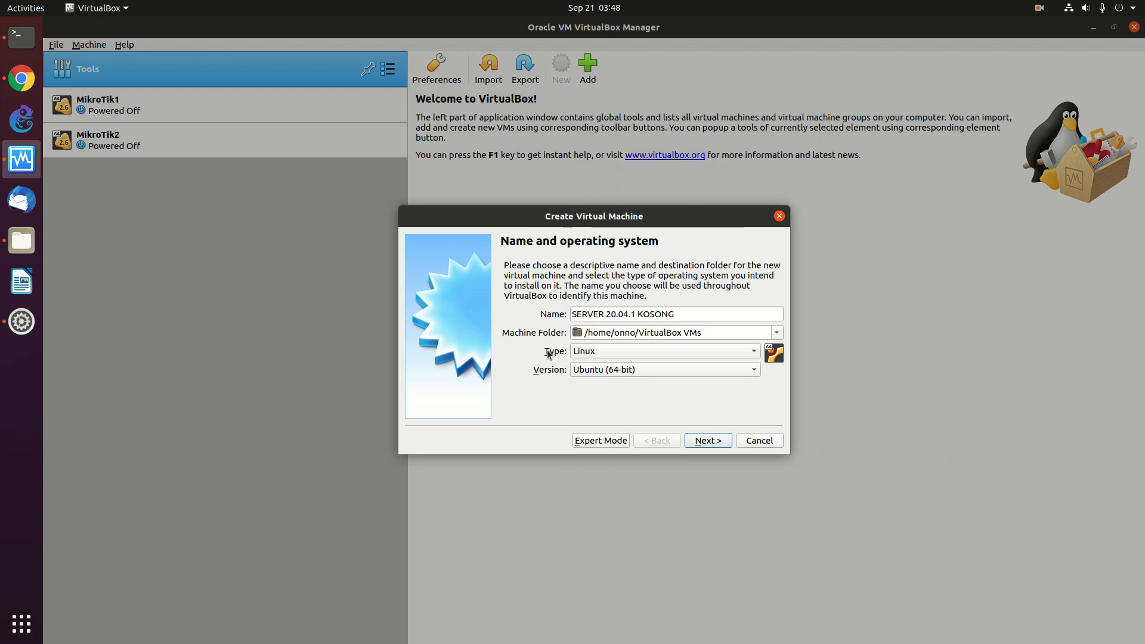
{"action": "left_click", "coordinate": [712, 447]}
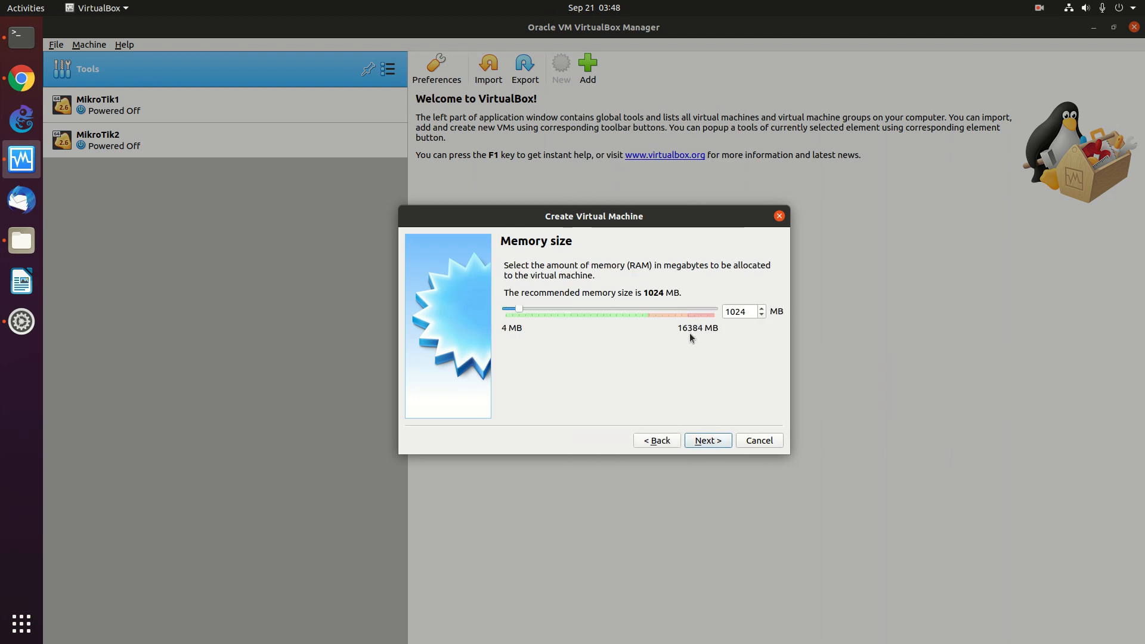
- Give it 2048 MB memory and a new dynamically allocated 40 GB VDI disk
{"action": "left_click", "coordinate": [570, 308]}
{"action": "left_click", "coordinate": [570, 308]}
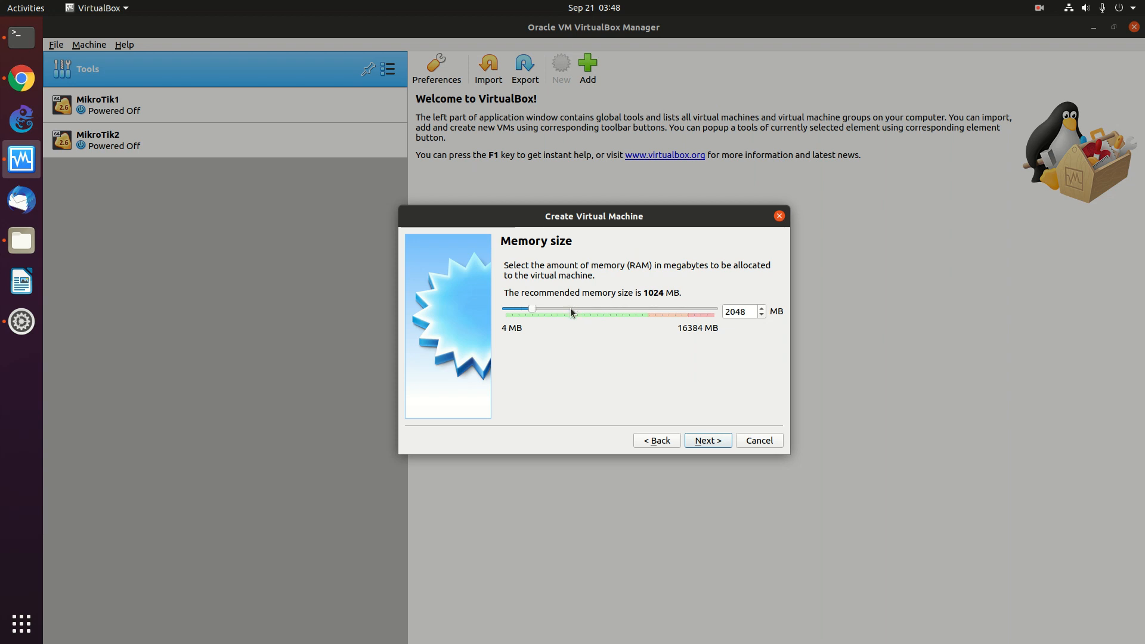
{"action": "left_click", "coordinate": [708, 441]}
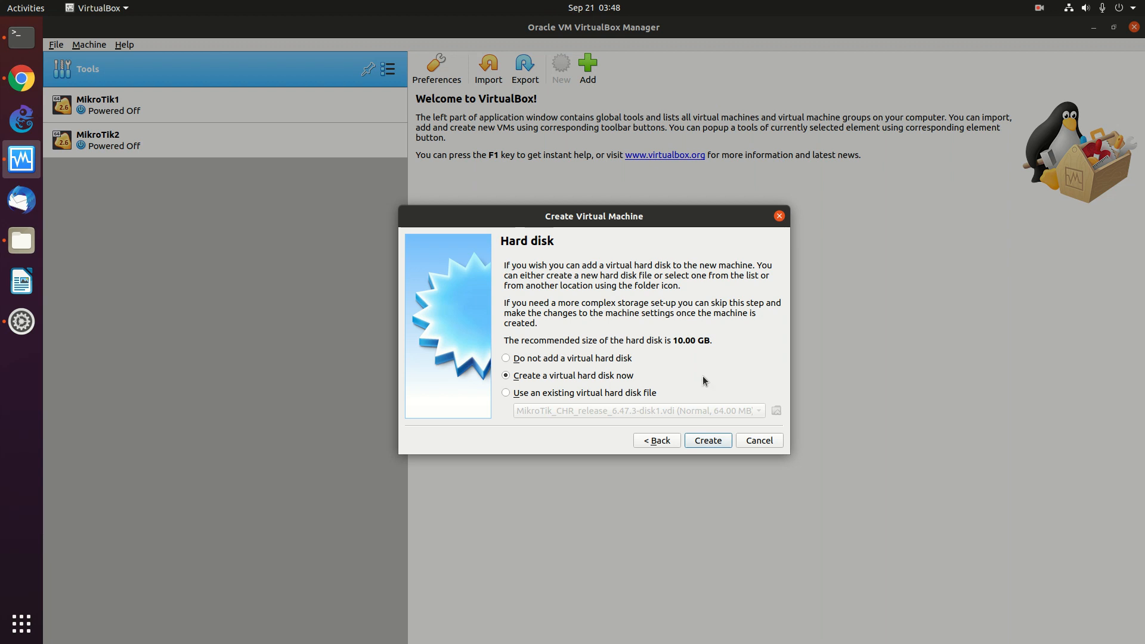
{"action": "left_click", "coordinate": [709, 441]}
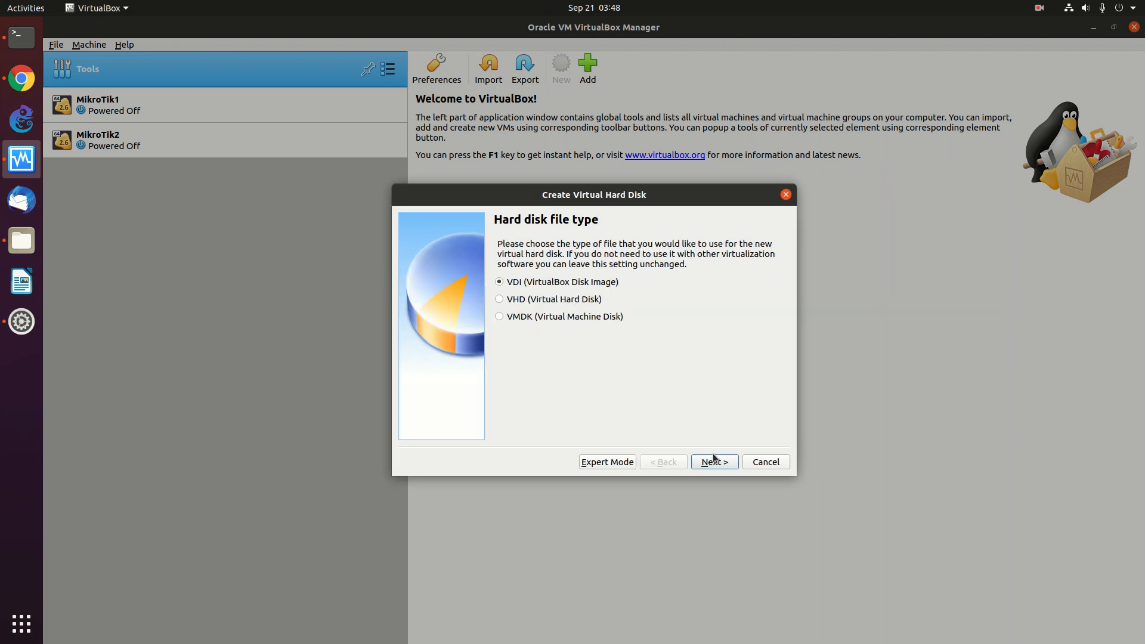
{"action": "left_click", "coordinate": [712, 461]}
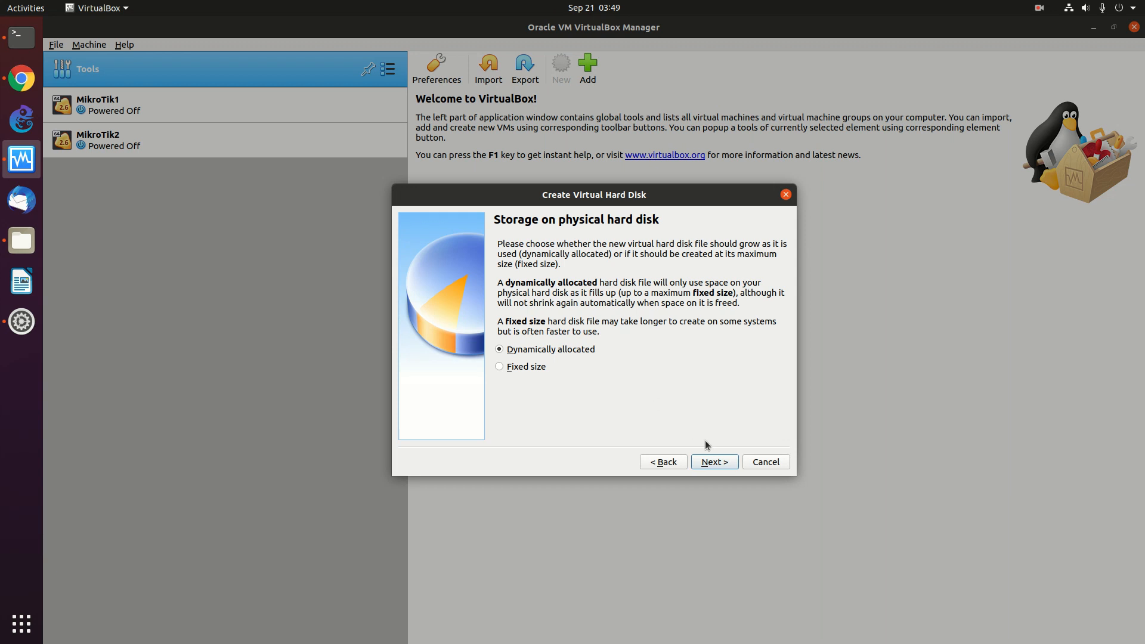
{"action": "left_click", "coordinate": [716, 463]}
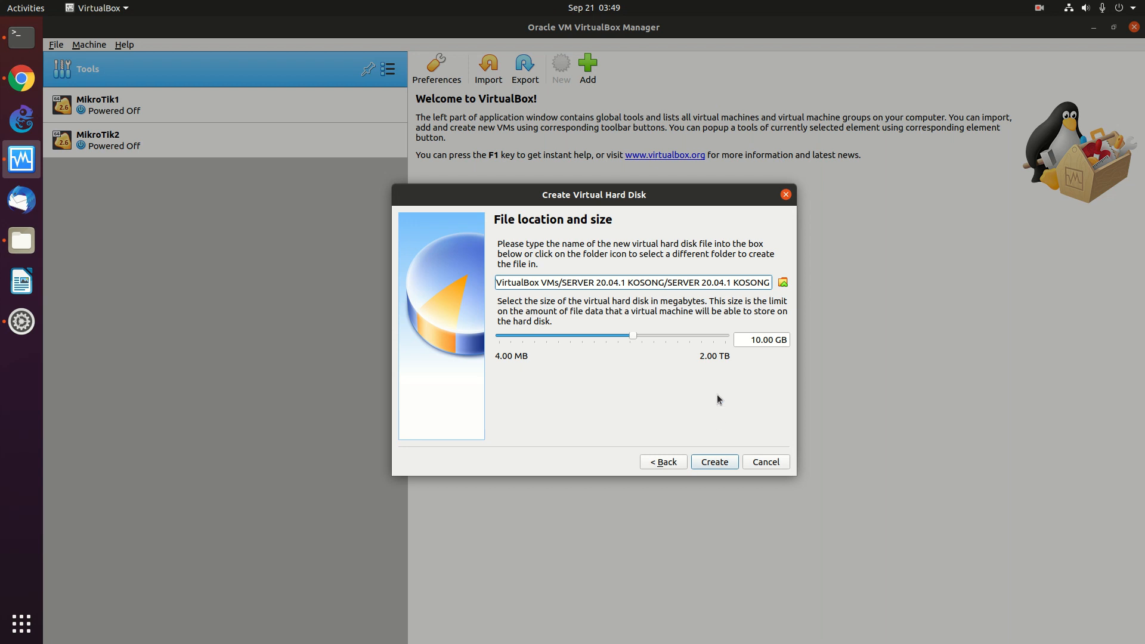
{"action": "left_click", "coordinate": [668, 338]}
{"action": "left_click", "coordinate": [668, 338]}
{"action": "left_click", "coordinate": [717, 465]}
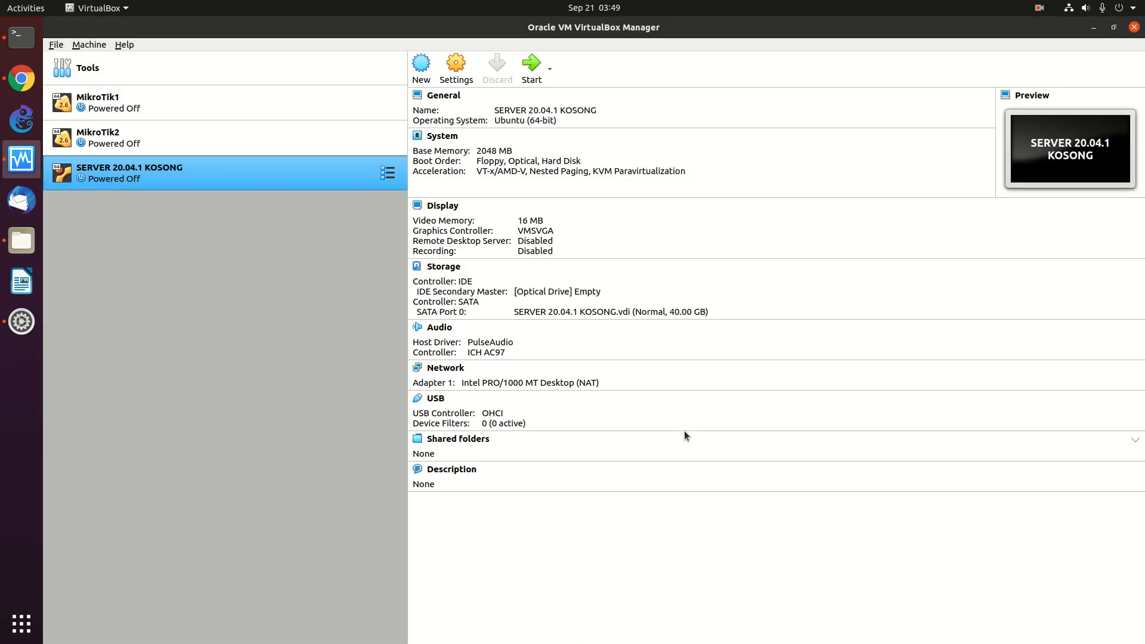
- Set the SERVER VM's processor count to 3 under Settings > System > Processor
{"action": "right_click", "coordinate": [311, 170]}
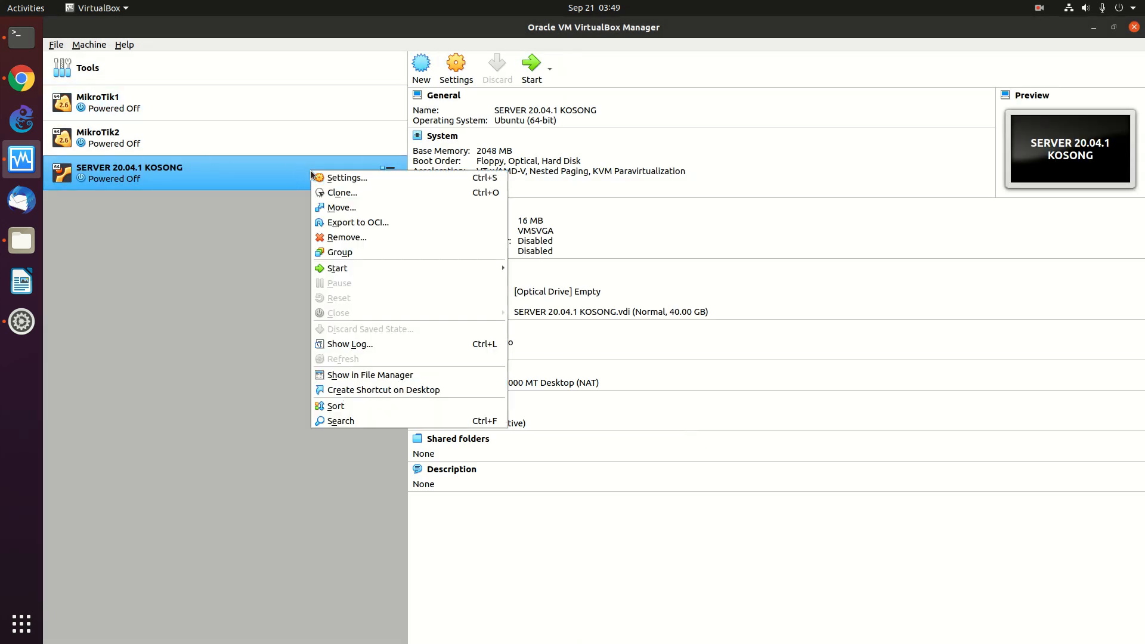
{"action": "left_click", "coordinate": [380, 175]}
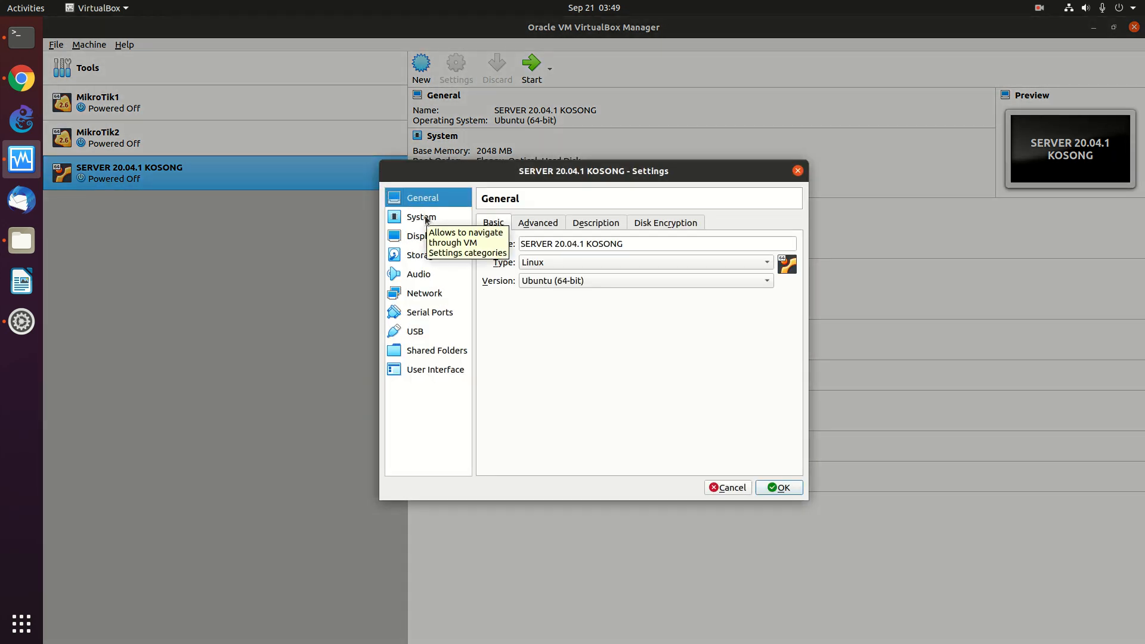
{"action": "left_click", "coordinate": [426, 219]}
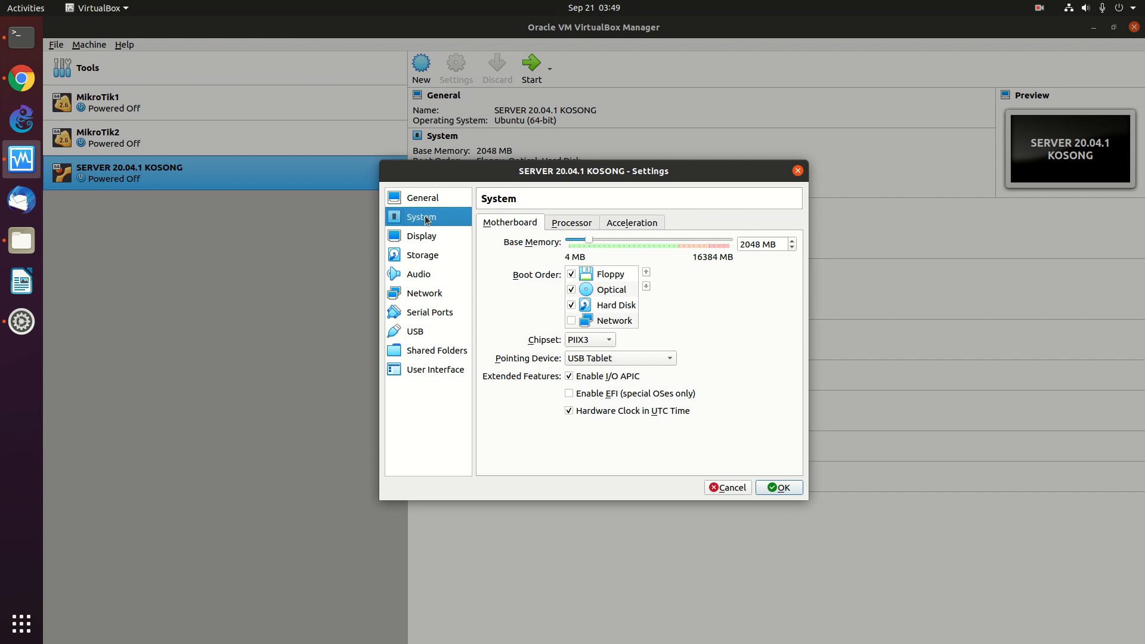
{"action": "left_click", "coordinate": [572, 226]}
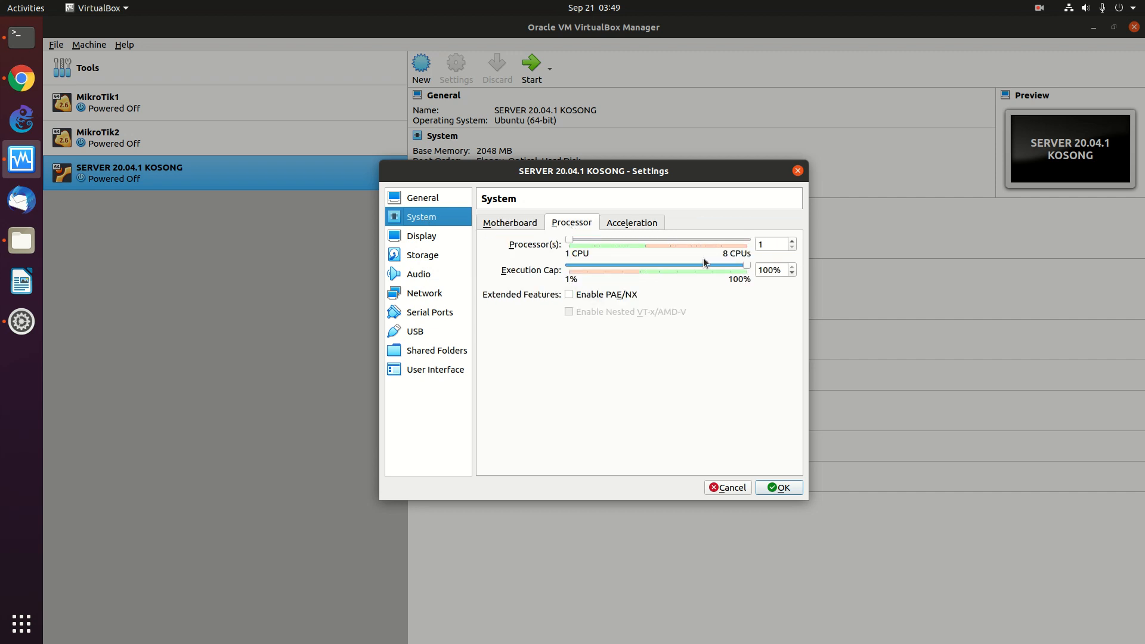
{"action": "left_click", "coordinate": [616, 241]}
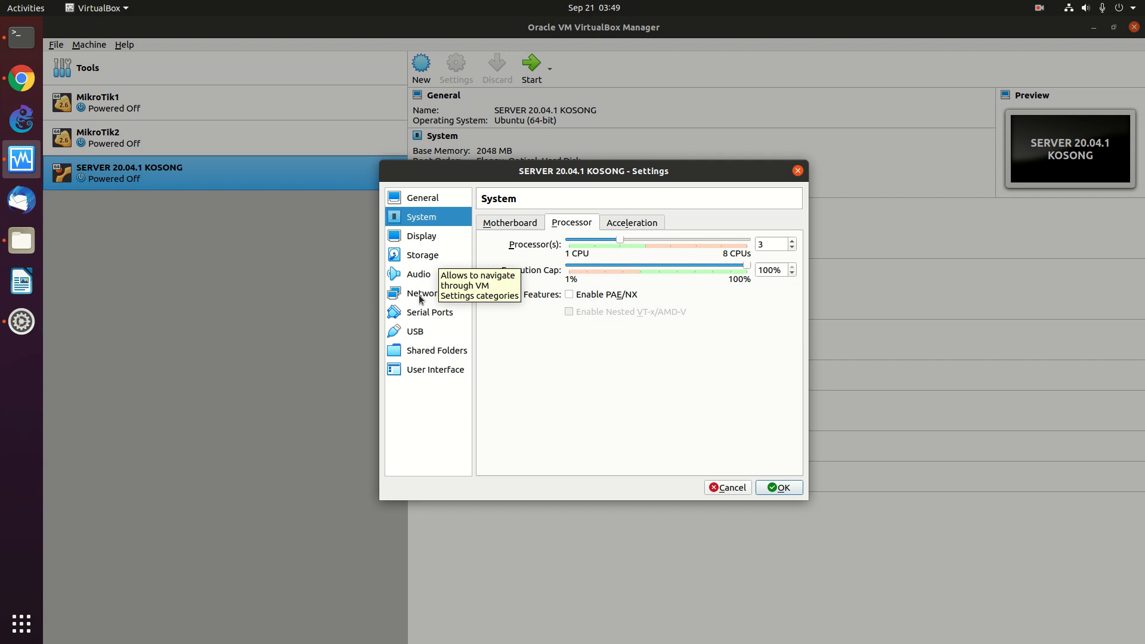
- Load ubuntu-20.04.1-live-server-amd64.iso from /var/data/iso/ubuntu-20.04 into the empty IDE optical drive
{"action": "left_click", "coordinate": [421, 256]}
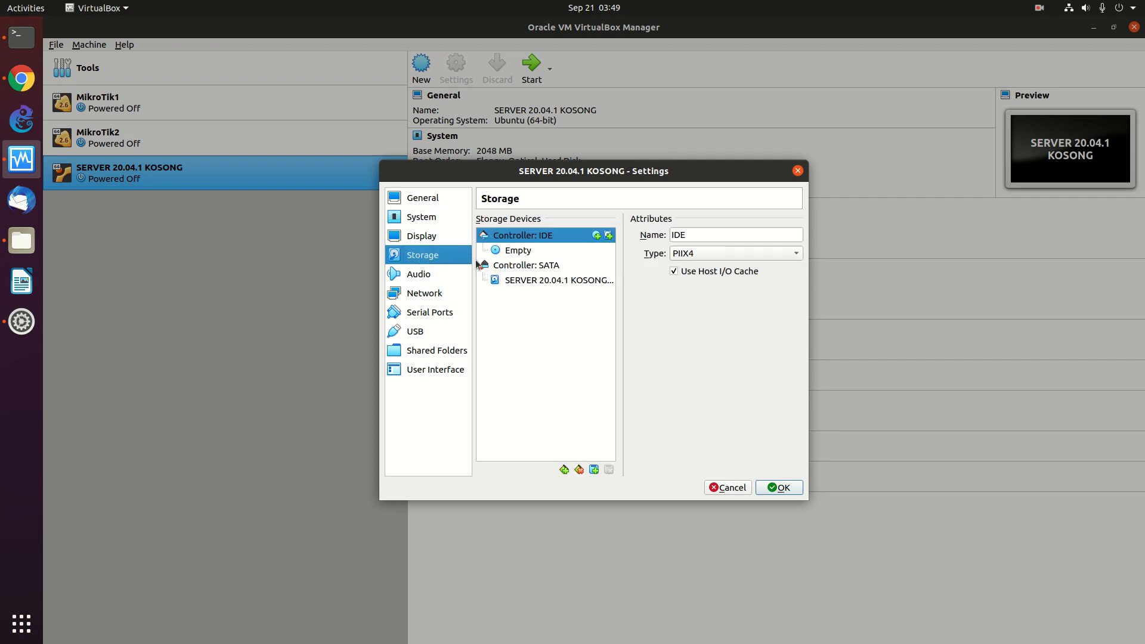
{"action": "left_click", "coordinate": [518, 251]}
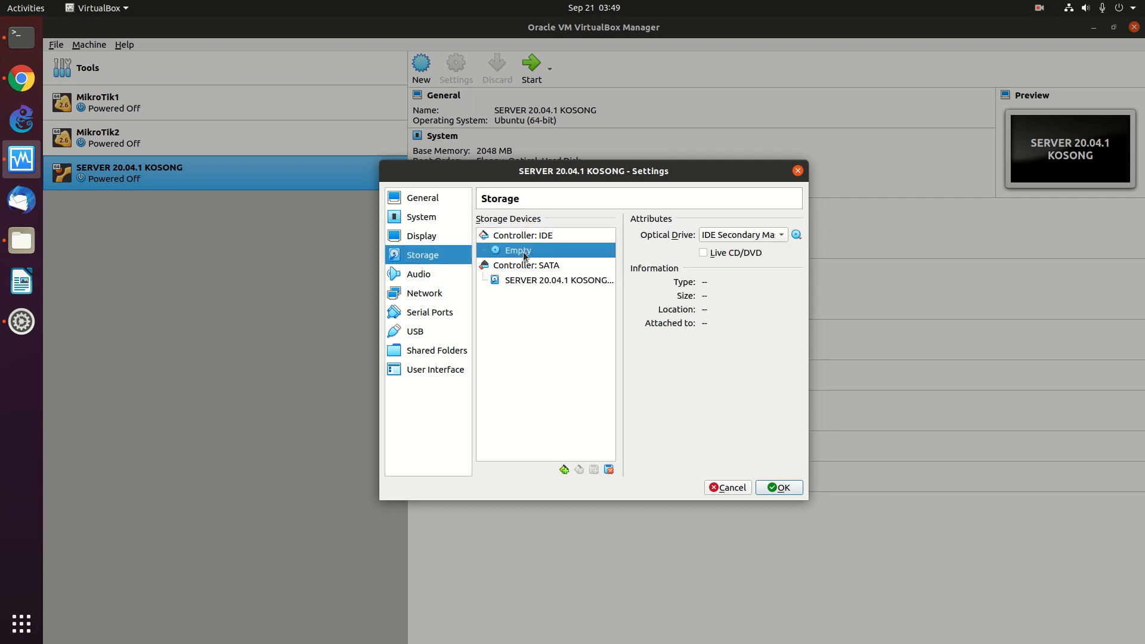
{"action": "left_click", "coordinate": [796, 235]}
{"action": "left_click", "coordinate": [811, 268]}
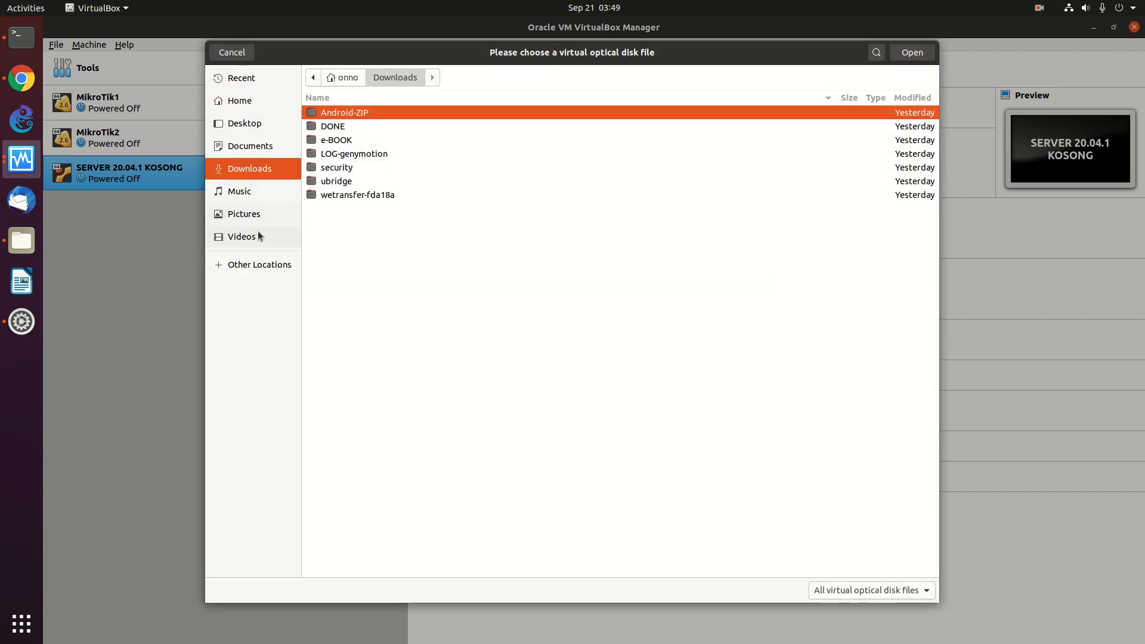
{"action": "left_click", "coordinate": [255, 268]}
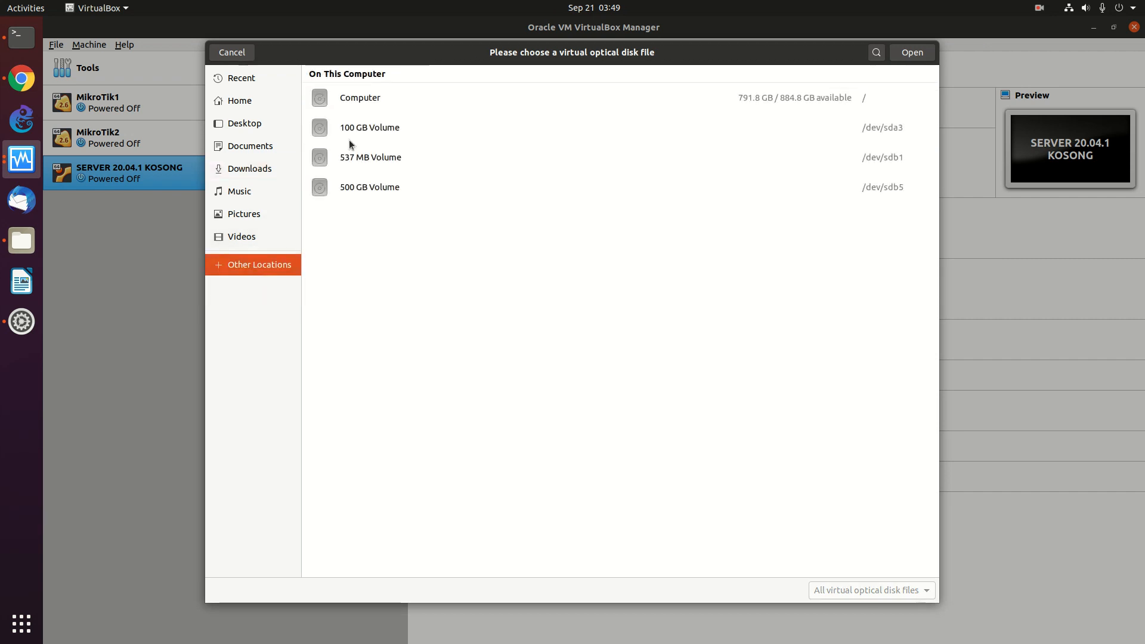
{"action": "left_click", "coordinate": [349, 100]}
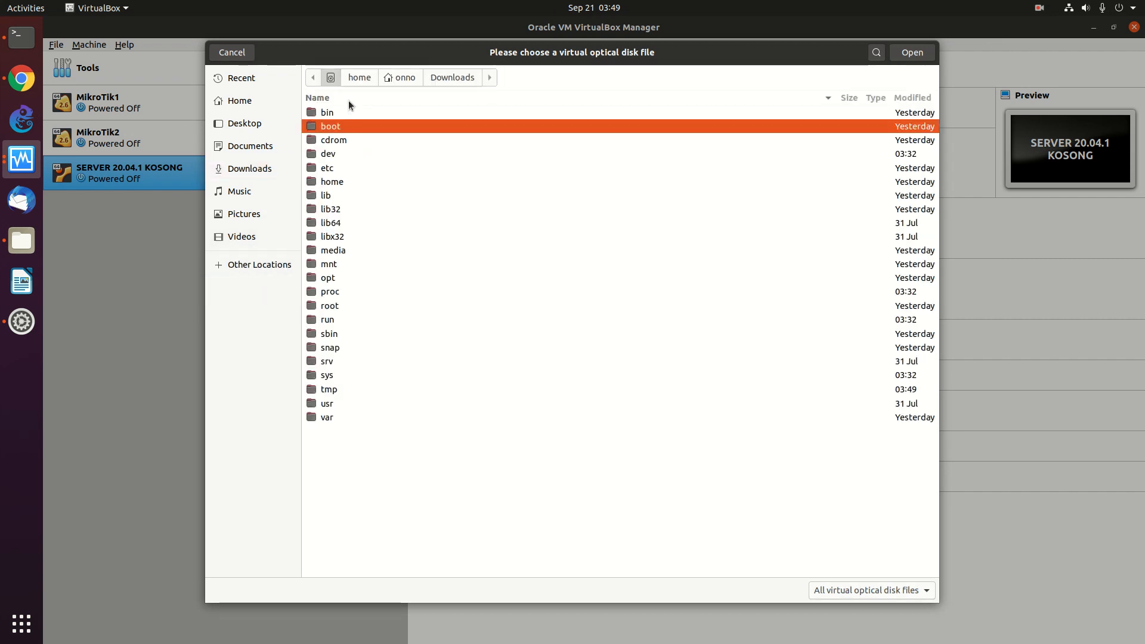
{"action": "double_click", "coordinate": [330, 418]}
{"action": "double_click", "coordinate": [332, 154]}
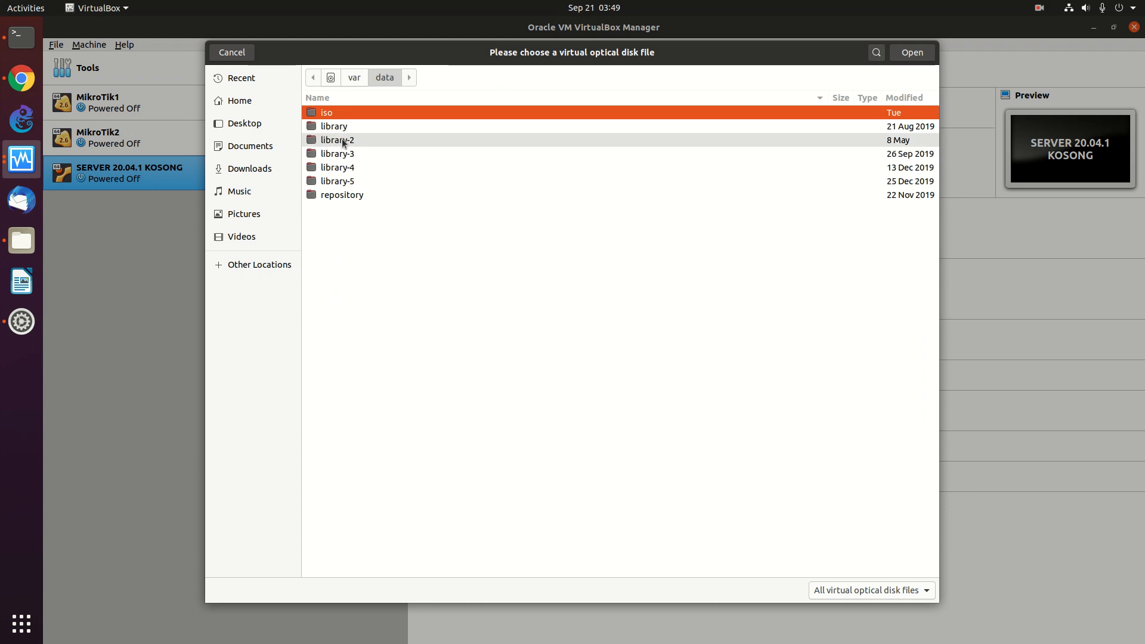
{"action": "double_click", "coordinate": [339, 114]}
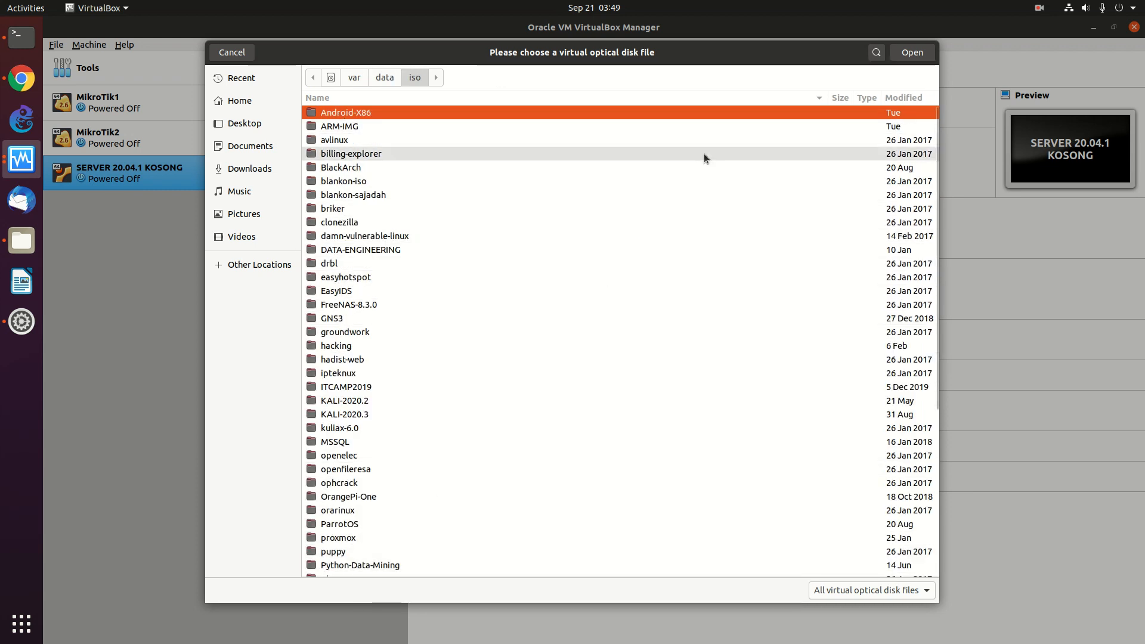
{"action": "left_click", "coordinate": [564, 95]}
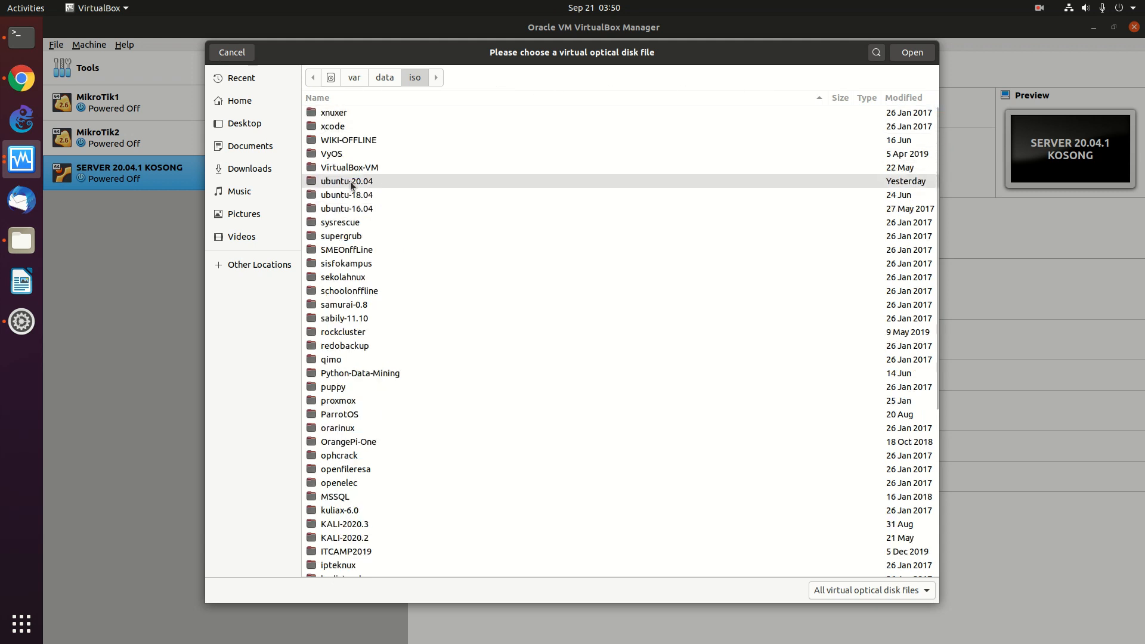
{"action": "double_click", "coordinate": [349, 181]}
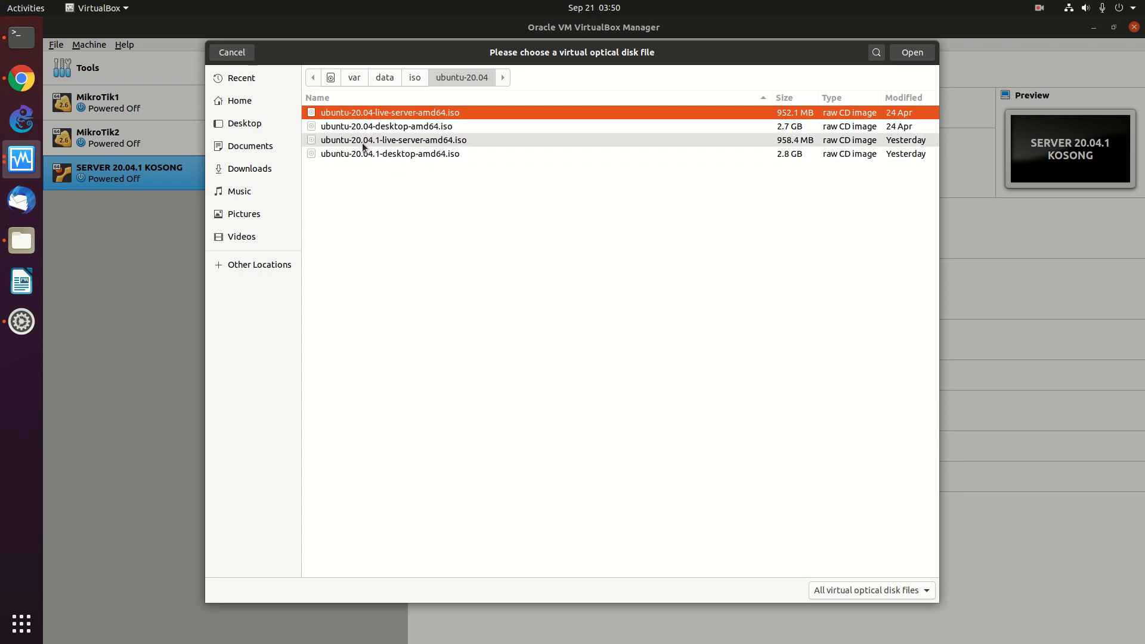
{"action": "double_click", "coordinate": [396, 141]}
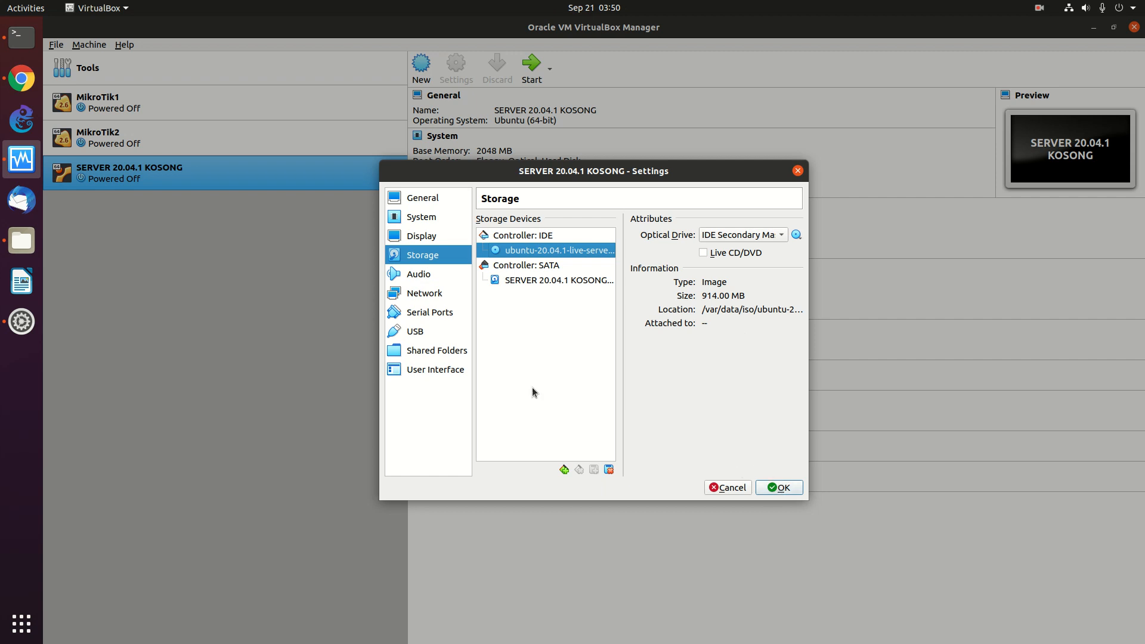
- Attach network Adapter 1 as Bridged Adapter on enp3s0 and save the settings
{"action": "left_click", "coordinate": [422, 299]}
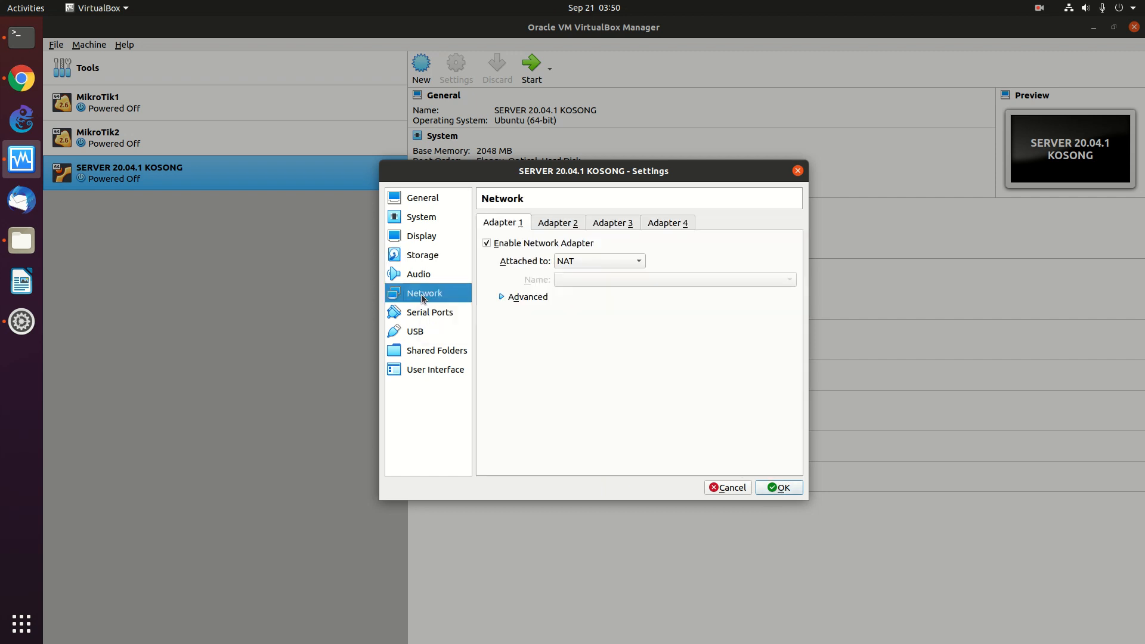
{"action": "left_click", "coordinate": [566, 264]}
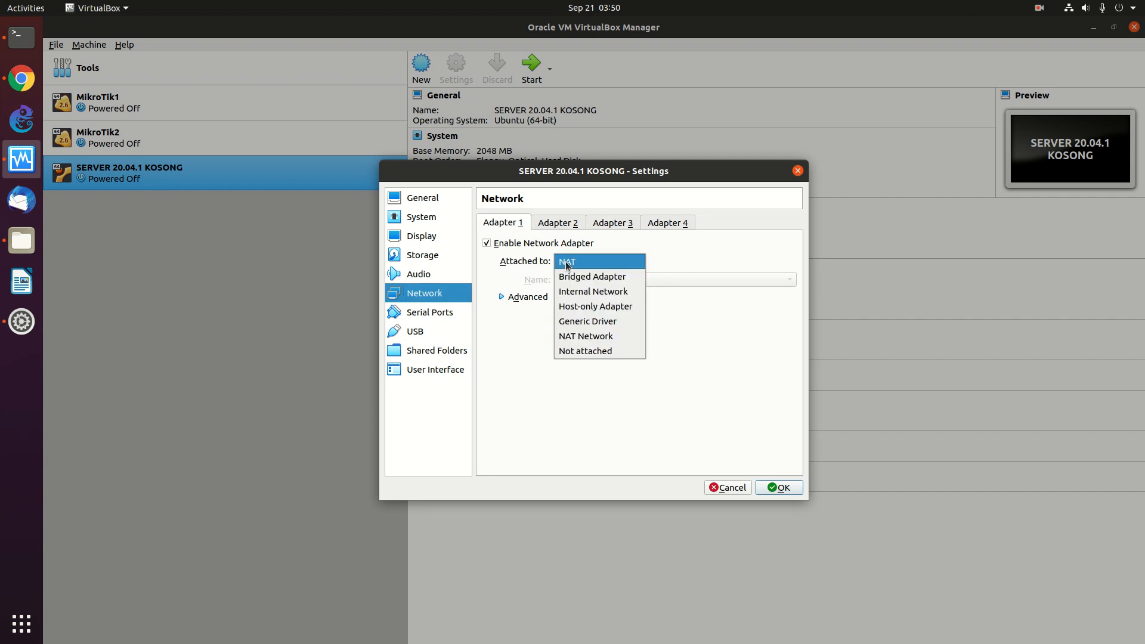
{"action": "left_click", "coordinate": [570, 277]}
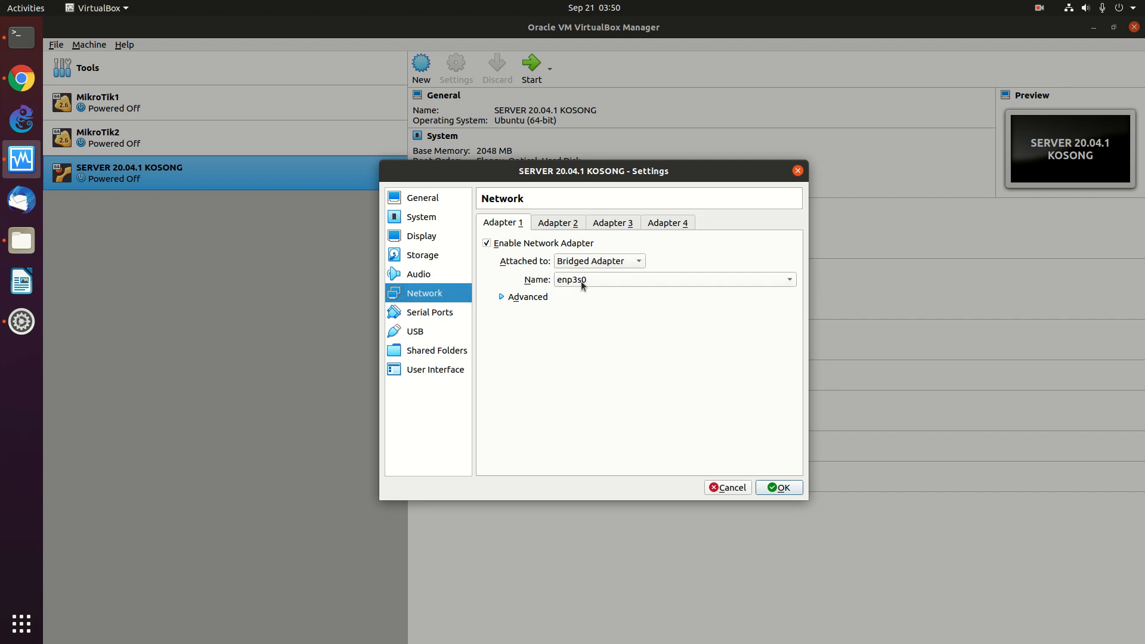
{"action": "left_click", "coordinate": [499, 297]}
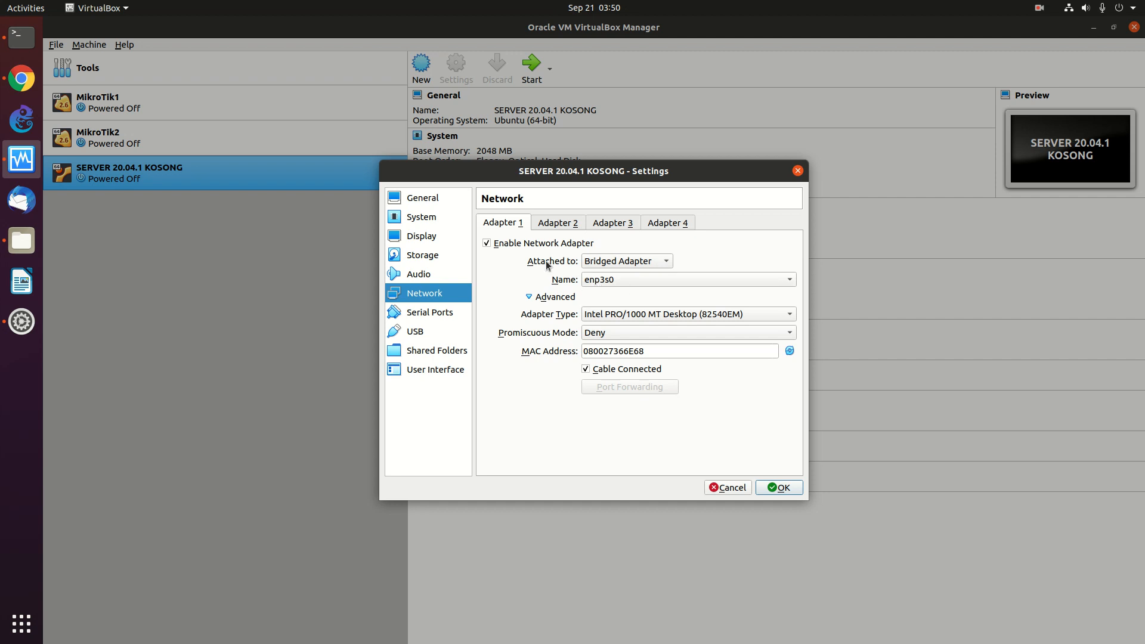
{"action": "left_click", "coordinate": [778, 487]}
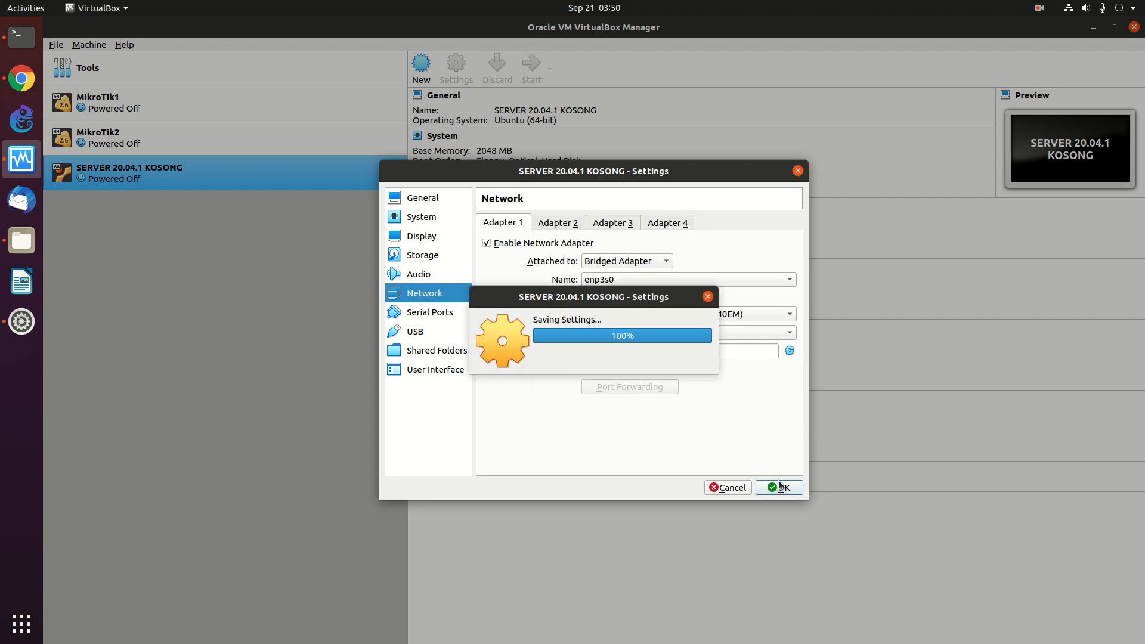
{"action": "right_click", "coordinate": [215, 176]}
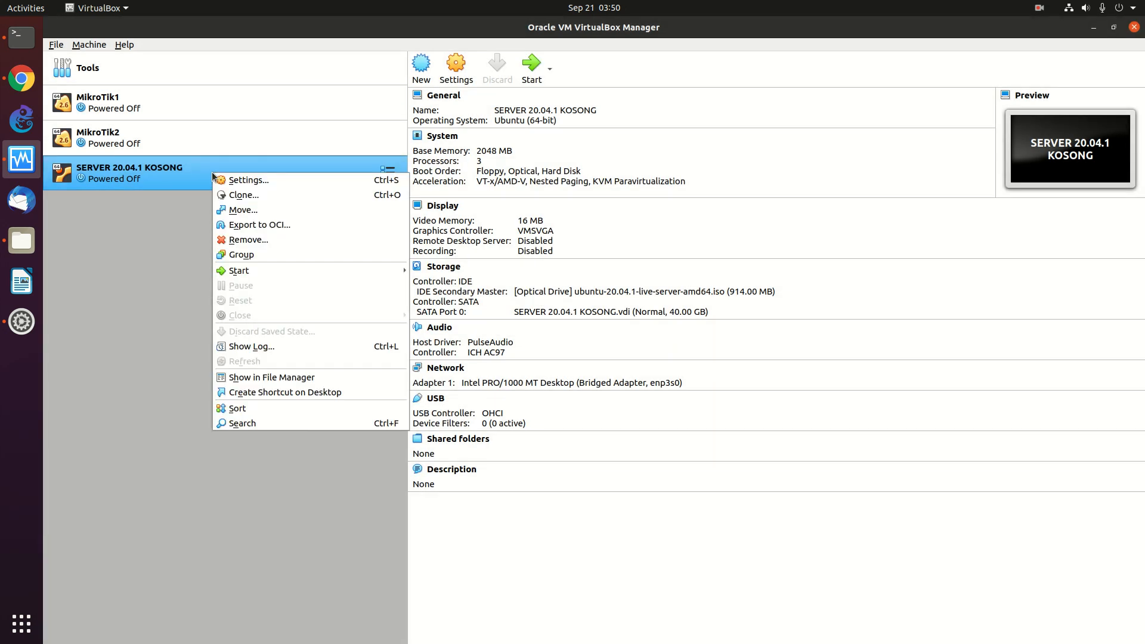
- Normal-start the VM from the live server ISO and maximize its window
{"action": "mouse_move", "coordinate": [270, 273]}
{"action": "left_click", "coordinate": [449, 271]}
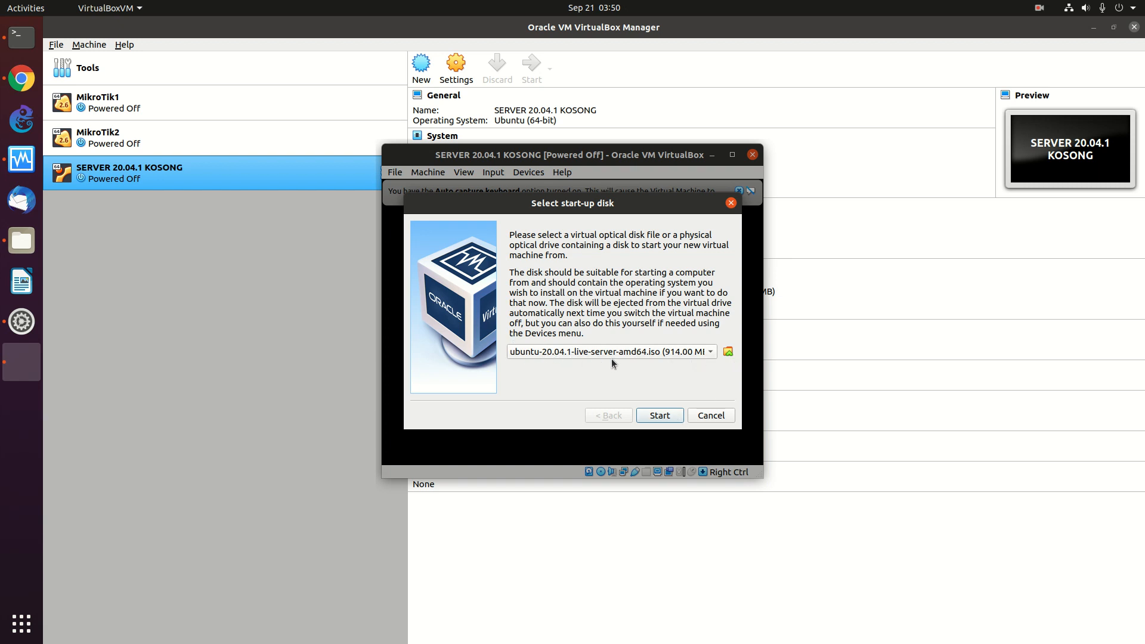
{"action": "left_click", "coordinate": [659, 416]}
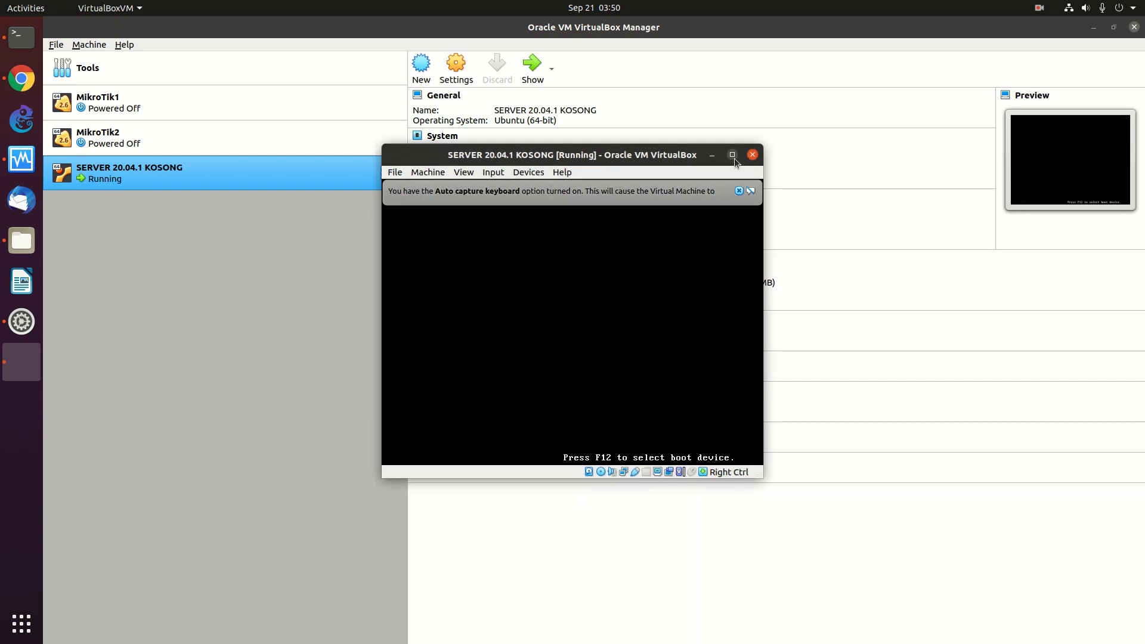
{"action": "left_click", "coordinate": [732, 155]}
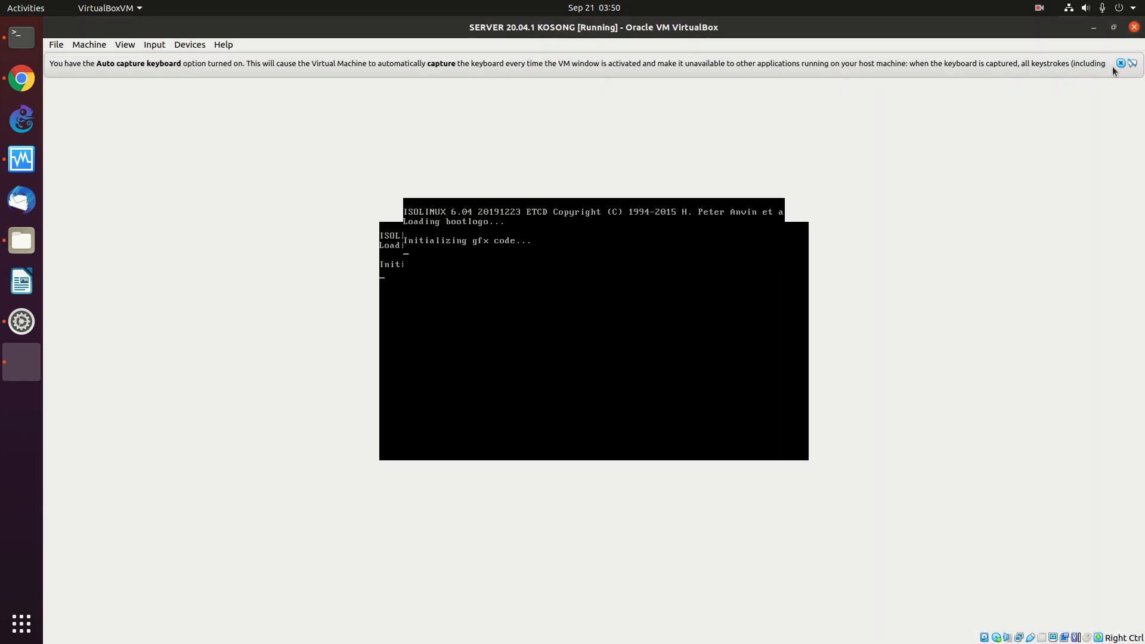
- Dismiss the keyboard auto-capture and mouse integration notices while the installer boots
{"action": "left_click", "coordinate": [1121, 65]}
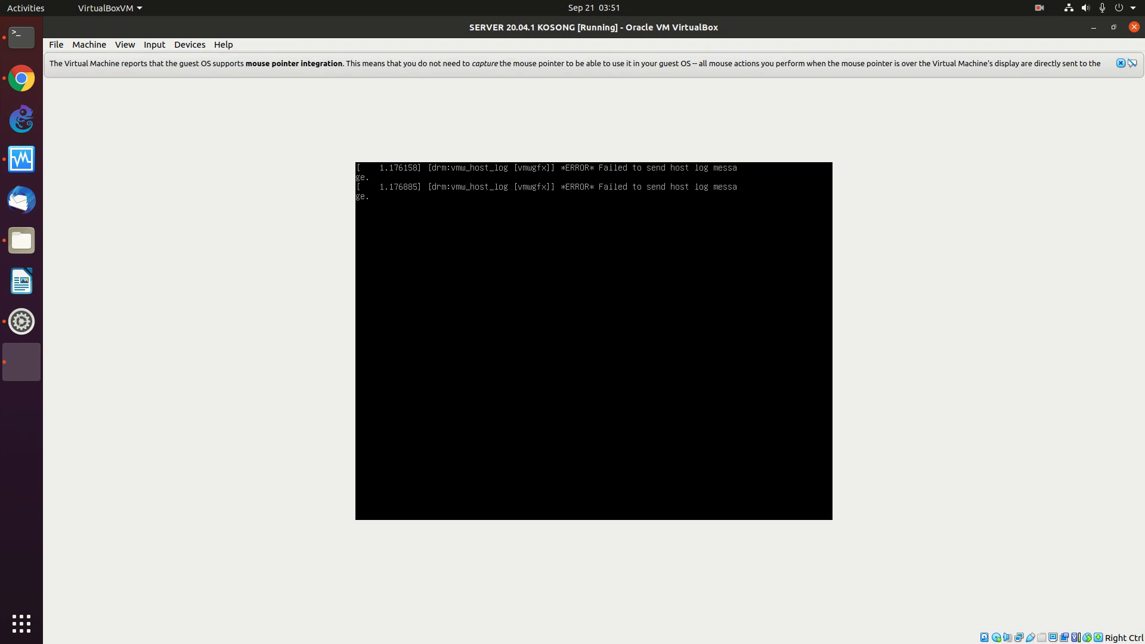
{"action": "left_click", "coordinate": [1120, 63]}
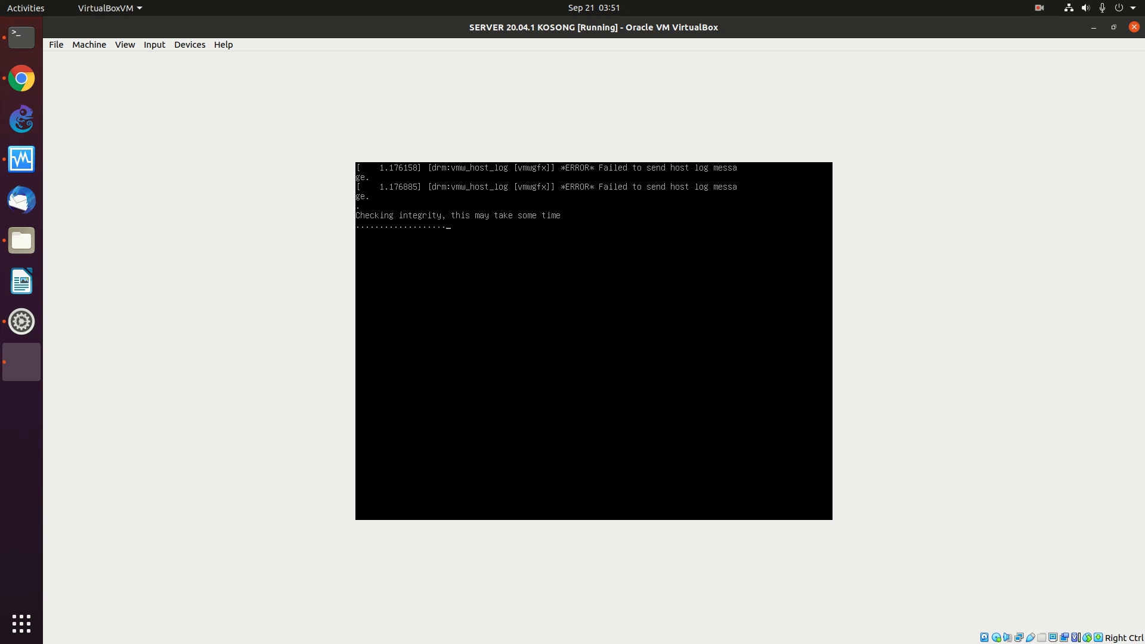
{"action": "left_click", "coordinate": [1038, 9]}
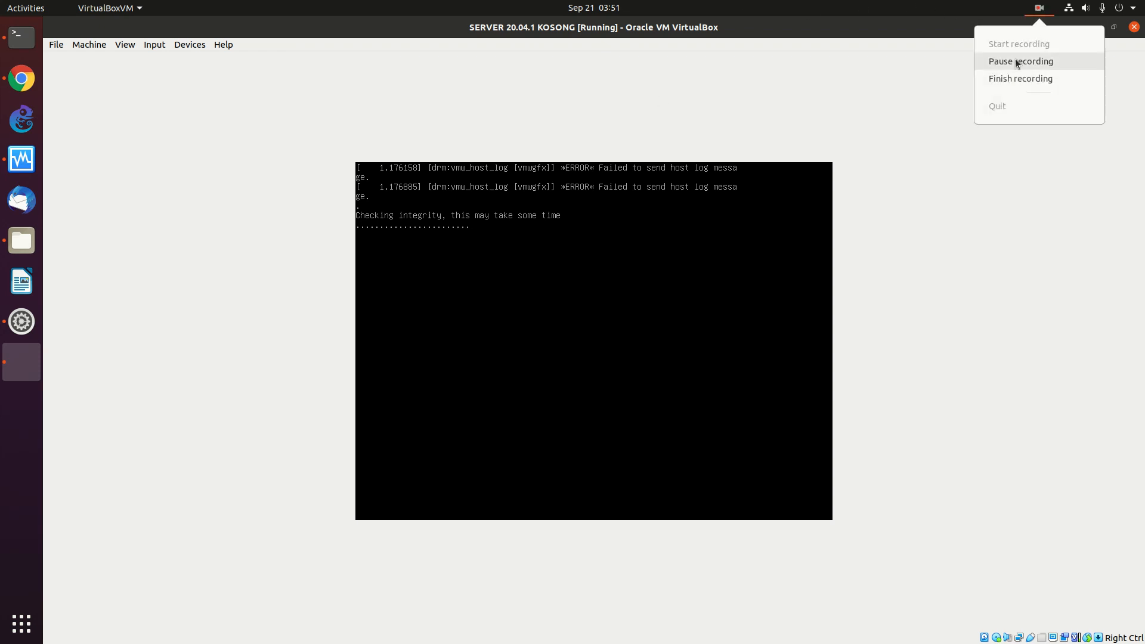
{"action": "left_click", "coordinate": [1015, 58]}
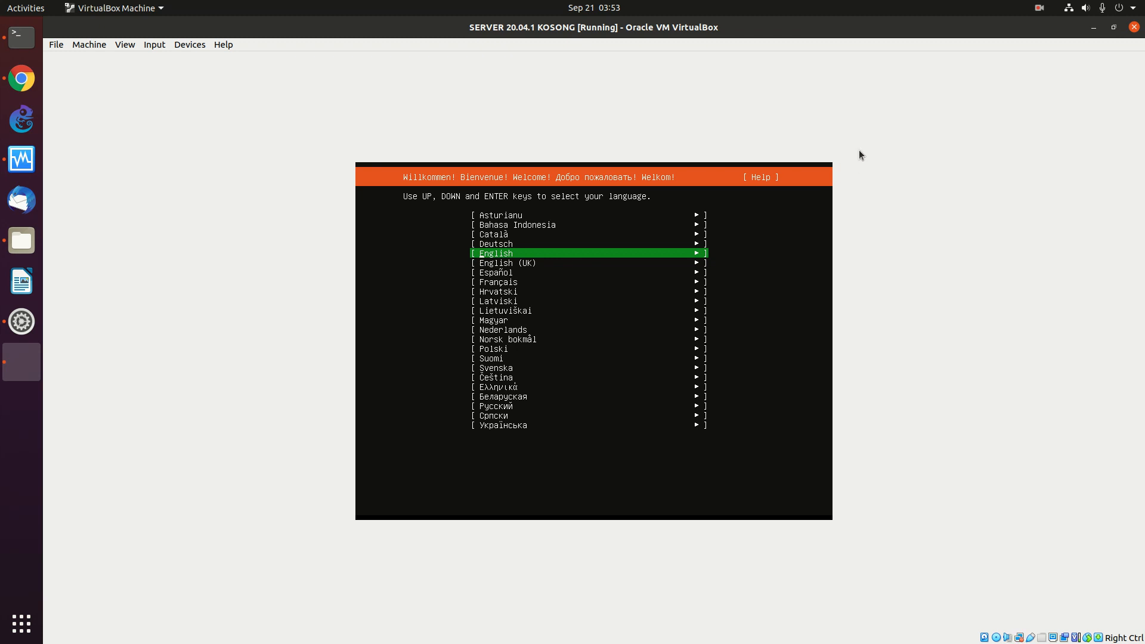
- Pick English from the installer language list and confirm it
{"action": "key", "text": "Up"}
{"action": "key", "text": "Up"}
{"action": "key", "text": "Up"}
{"action": "key", "text": "Up"}
{"action": "key", "text": "Down"}
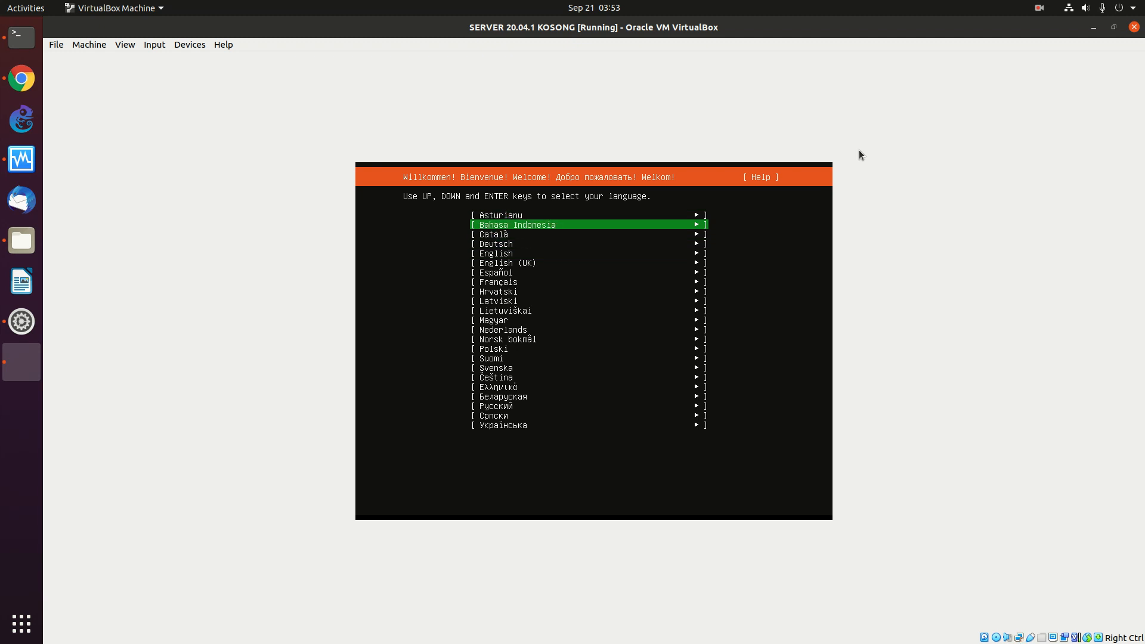
{"action": "key", "text": "Down"}
{"action": "key", "text": "Down"}
{"action": "key", "text": "Down"}
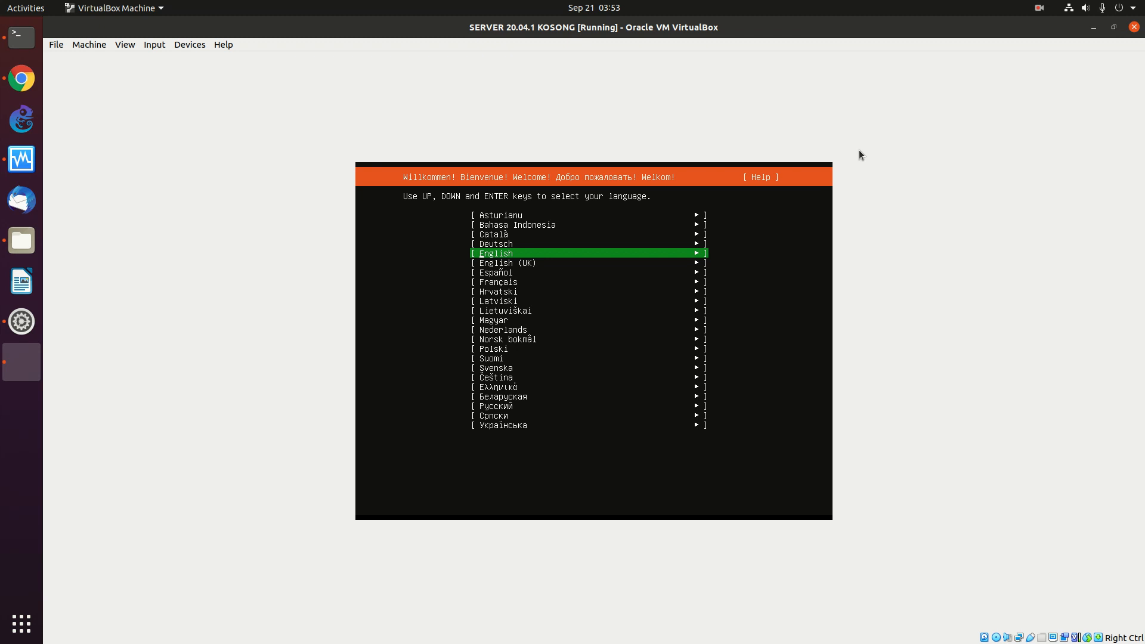
{"action": "key", "text": "Return"}
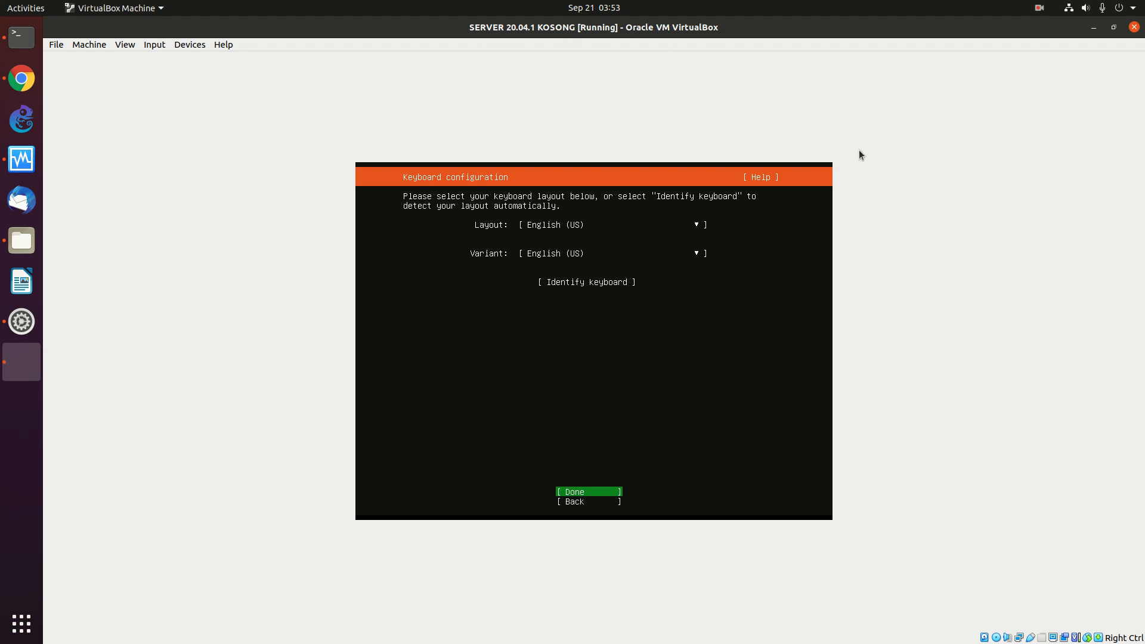
- Accept English (US) keyboard, detected network, no proxy and the default id.archive.ubuntu.com mirror
{"action": "key", "text": "Return"}
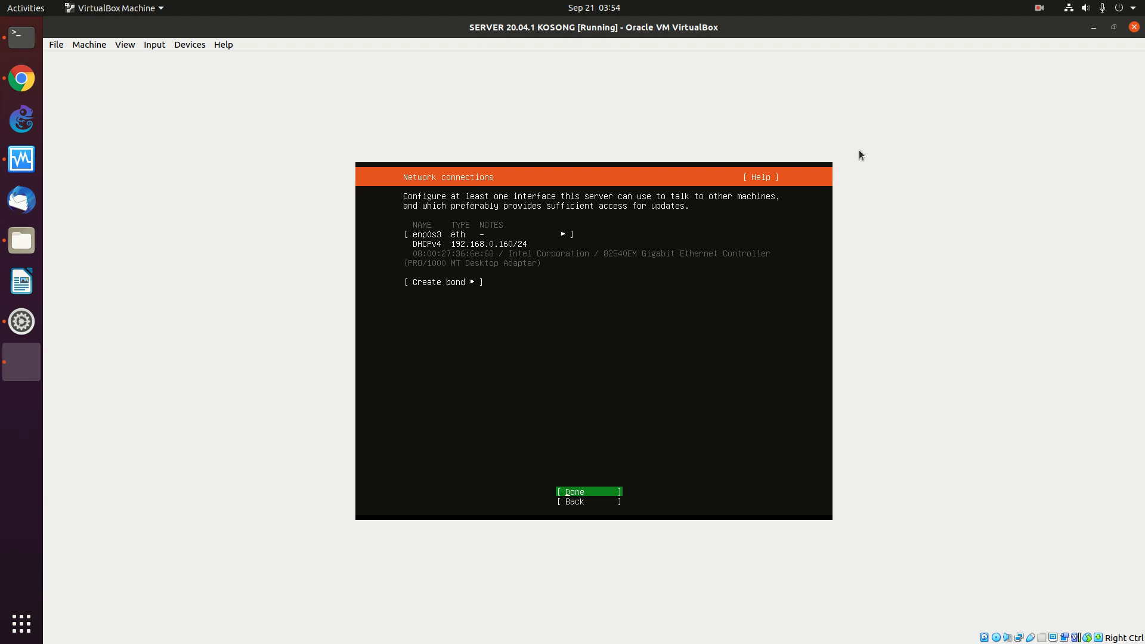
{"action": "key", "text": "Return"}
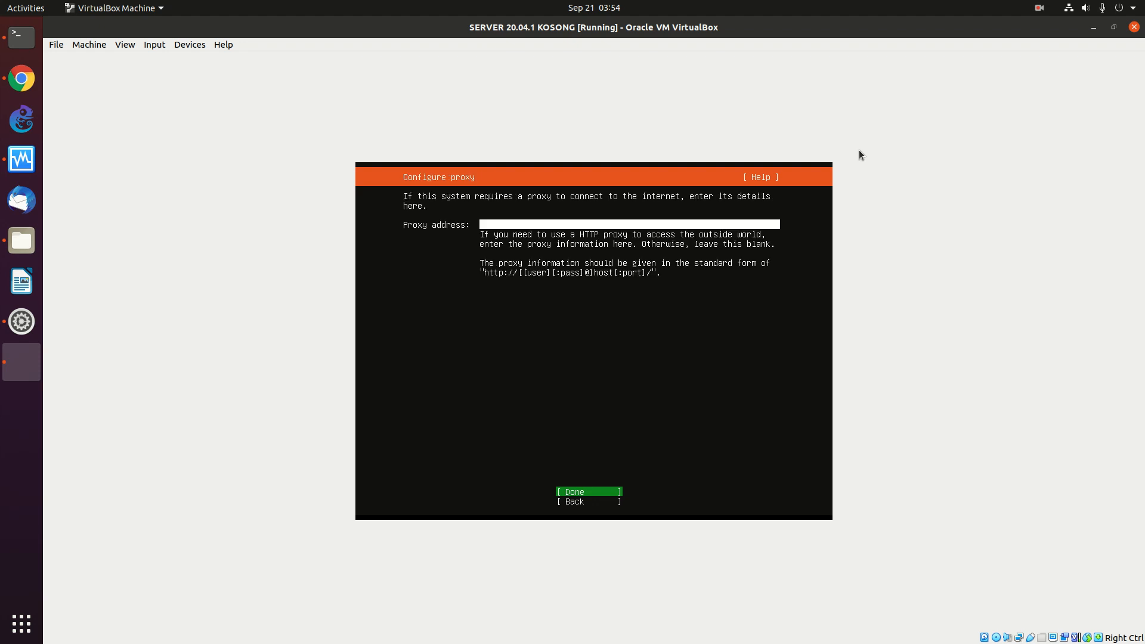
{"action": "key", "text": "Return"}
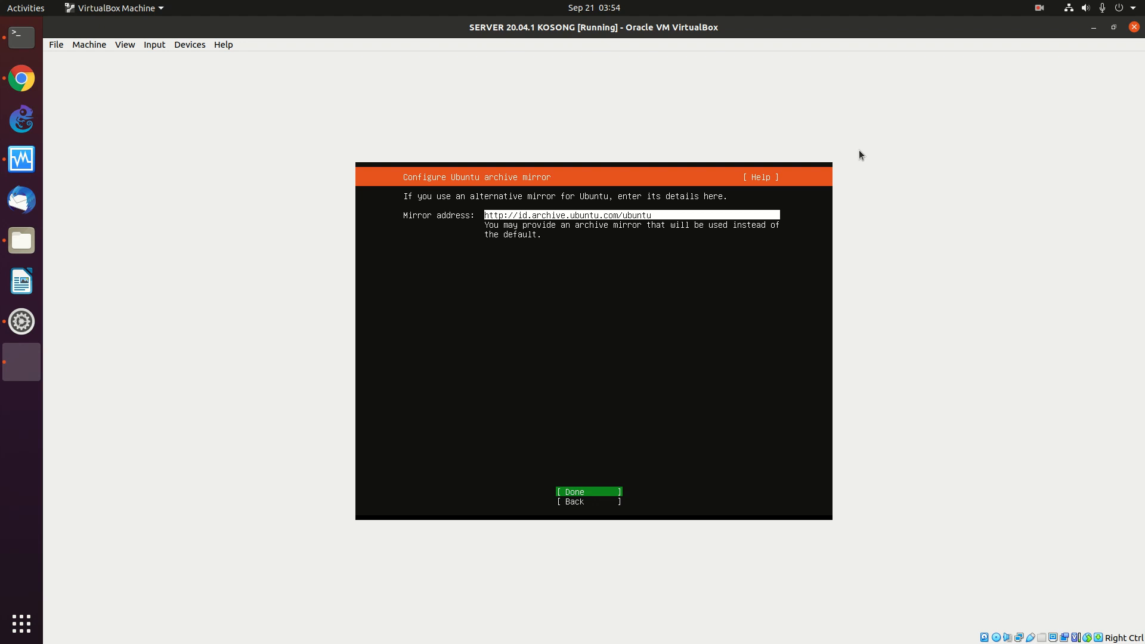
{"action": "key", "text": "Return"}
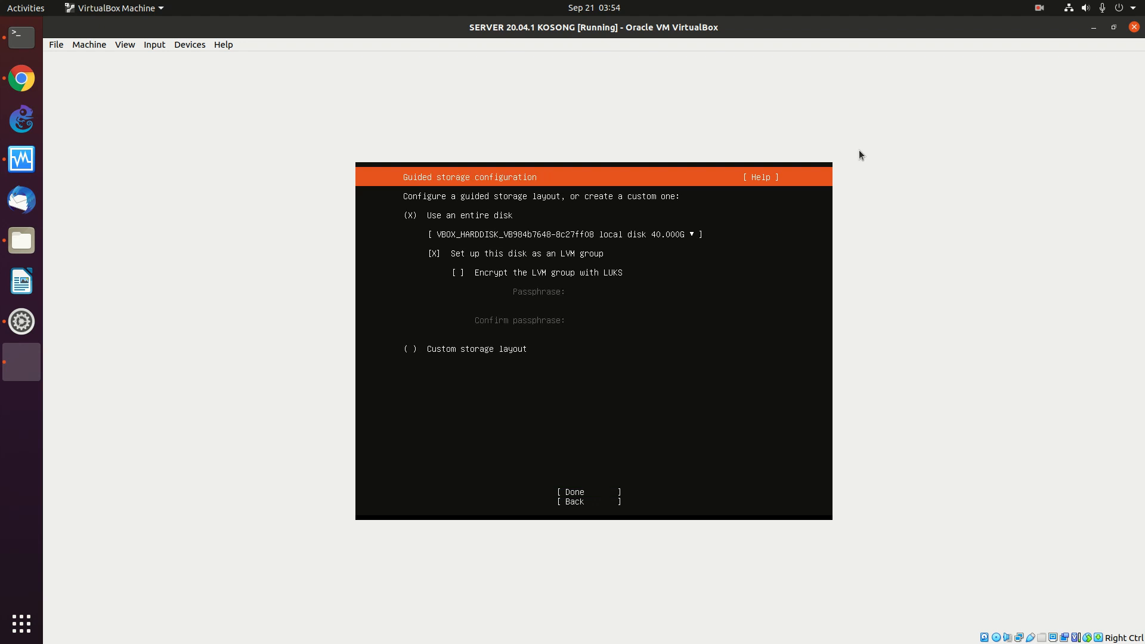
- Keep the guided 'Use an entire disk' layout with LVM on the 40 GB disk and confirm it
{"action": "key", "text": "Down"}
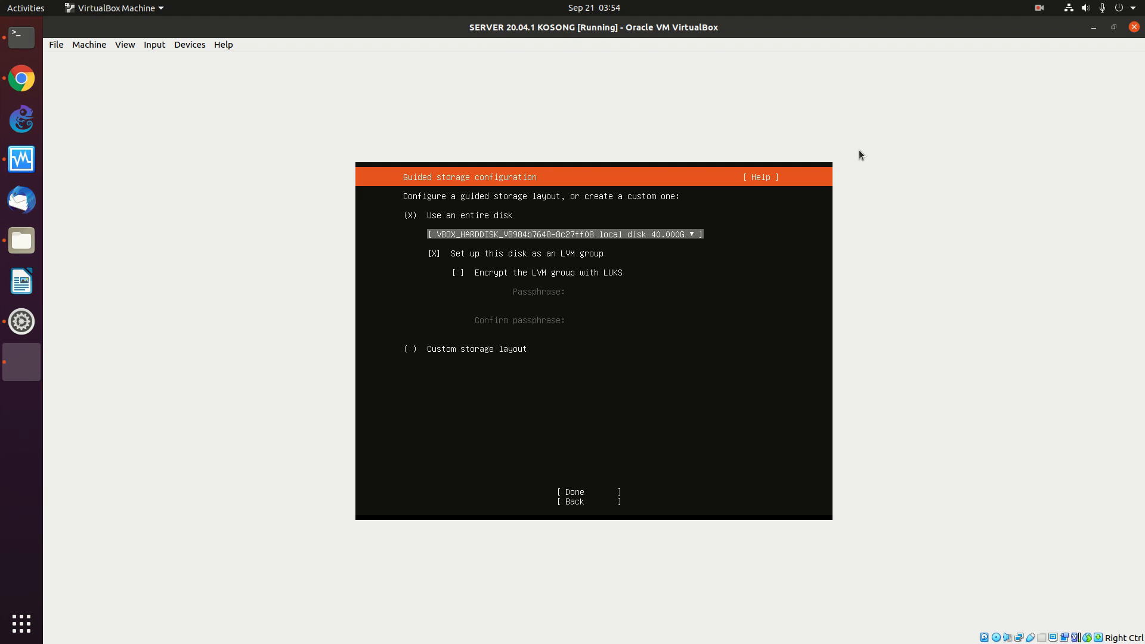
{"action": "key", "text": "Down"}
{"action": "key", "text": "Up"}
{"action": "key", "text": "Up"}
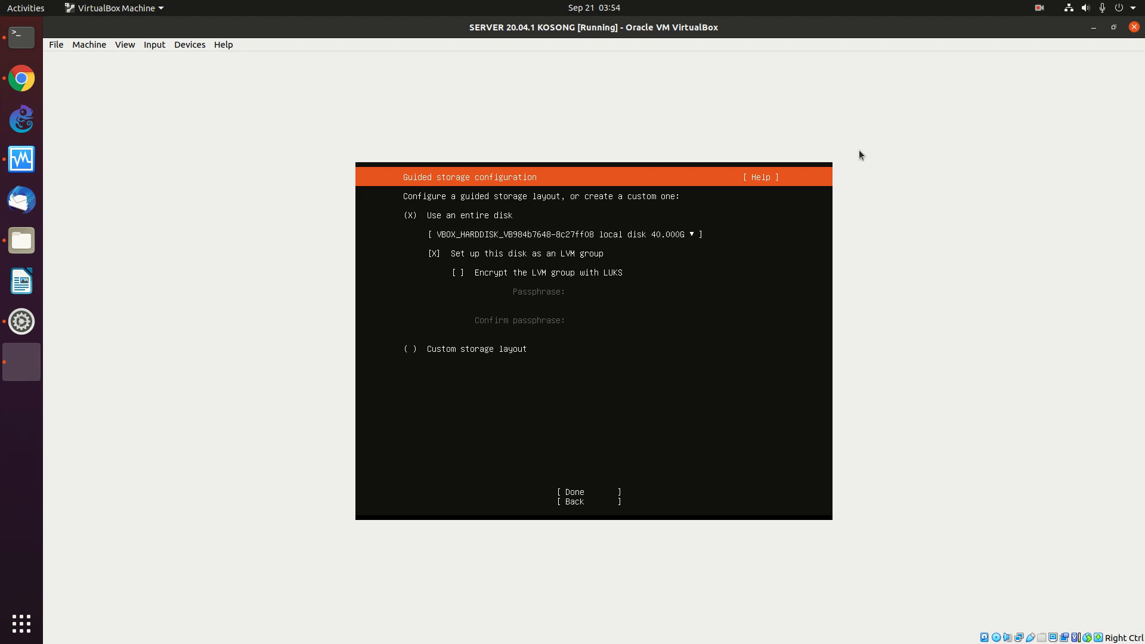
{"action": "key", "text": "Down"}
{"action": "key", "text": "Return"}
{"action": "key", "text": "Tab"}
{"action": "key", "text": "Return"}
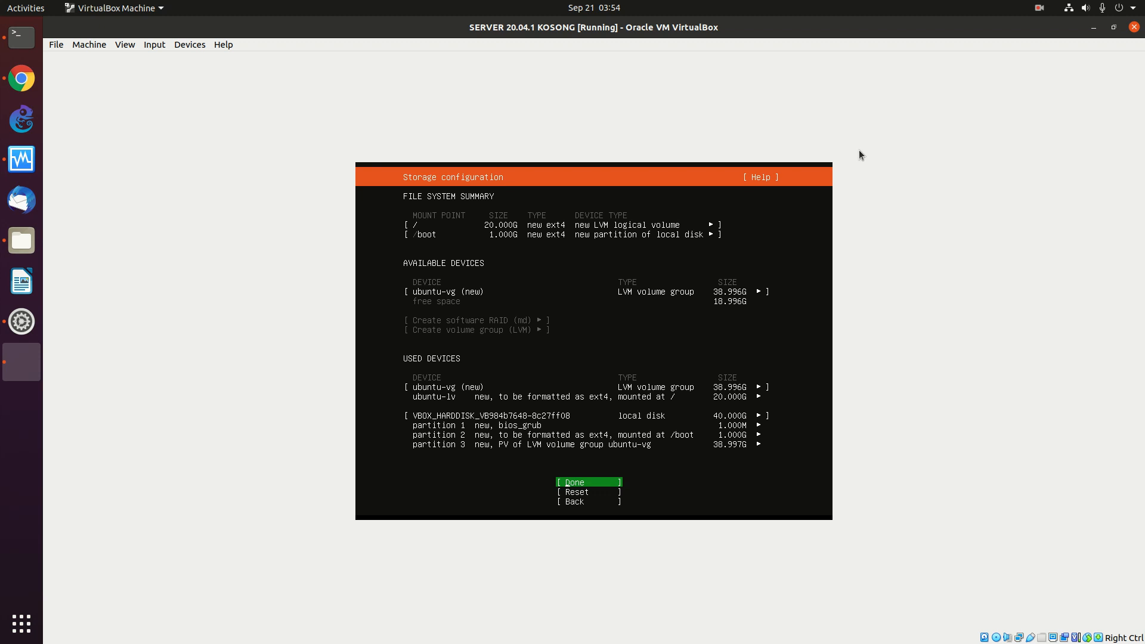
- Review the 20G LVM root and 1G /boot layout, accept it, and confirm formatting the disk
{"action": "key", "text": "Up"}
{"action": "key", "text": "Up"}
{"action": "key", "text": "Up"}
{"action": "key", "text": "Up"}
{"action": "key", "text": "Up"}
{"action": "key", "text": "Up"}
{"action": "key", "text": "Up"}
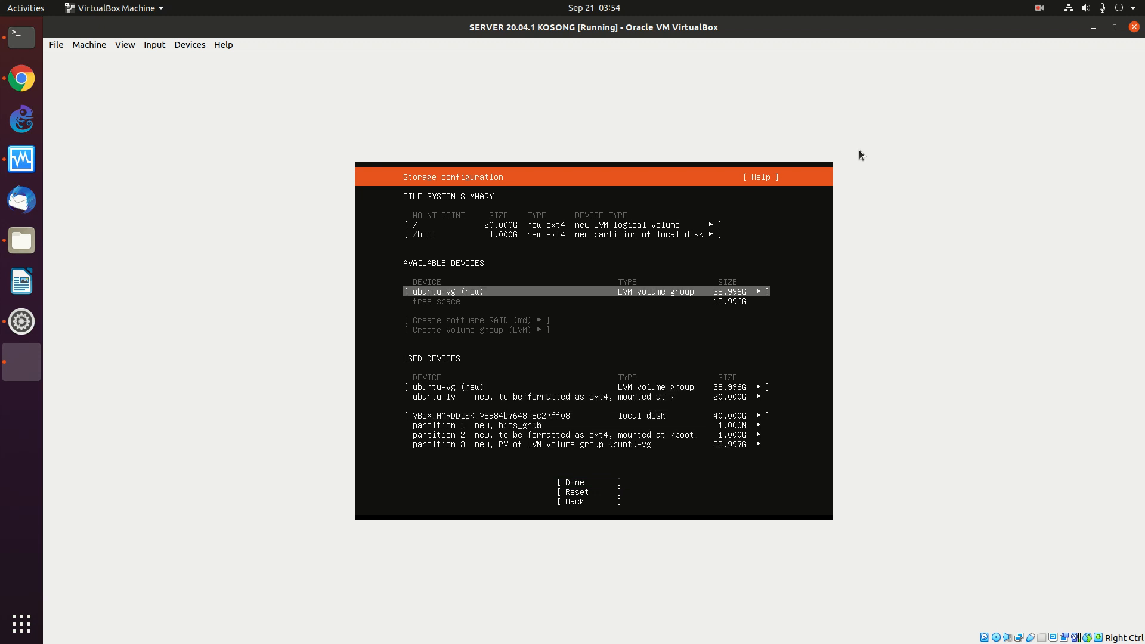
{"action": "key", "text": "Up"}
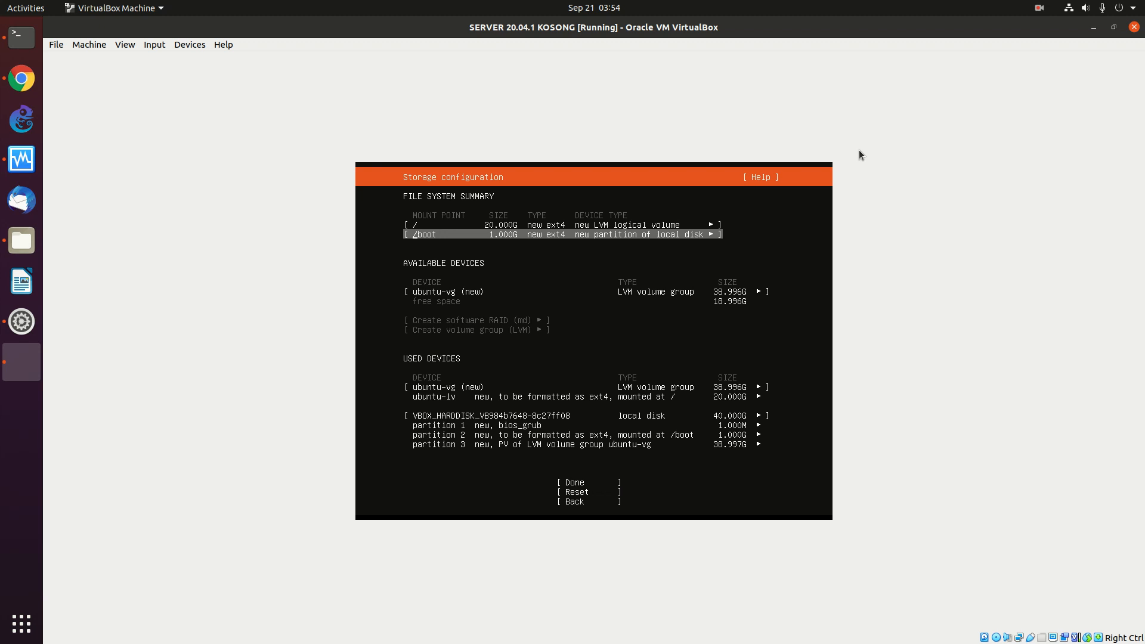
{"action": "key", "text": "Down"}
{"action": "key", "text": "Down"}
{"action": "key", "text": "Down"}
{"action": "key", "text": "Down"}
{"action": "key", "text": "Down"}
{"action": "key", "text": "Down"}
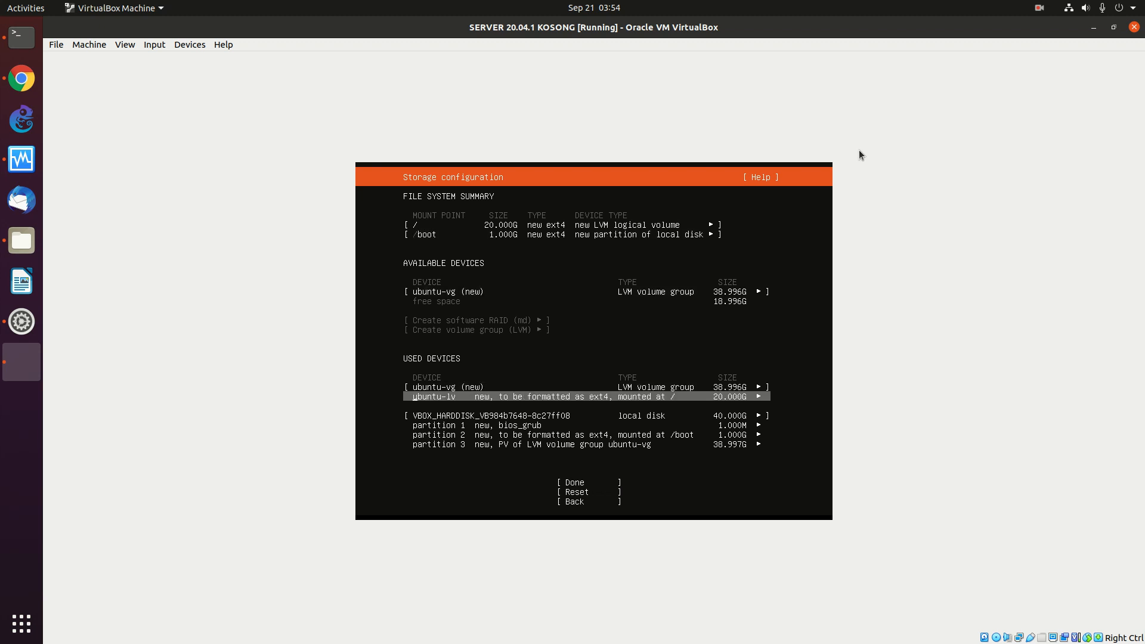
{"action": "key", "text": "Down"}
{"action": "key", "text": "Down"}
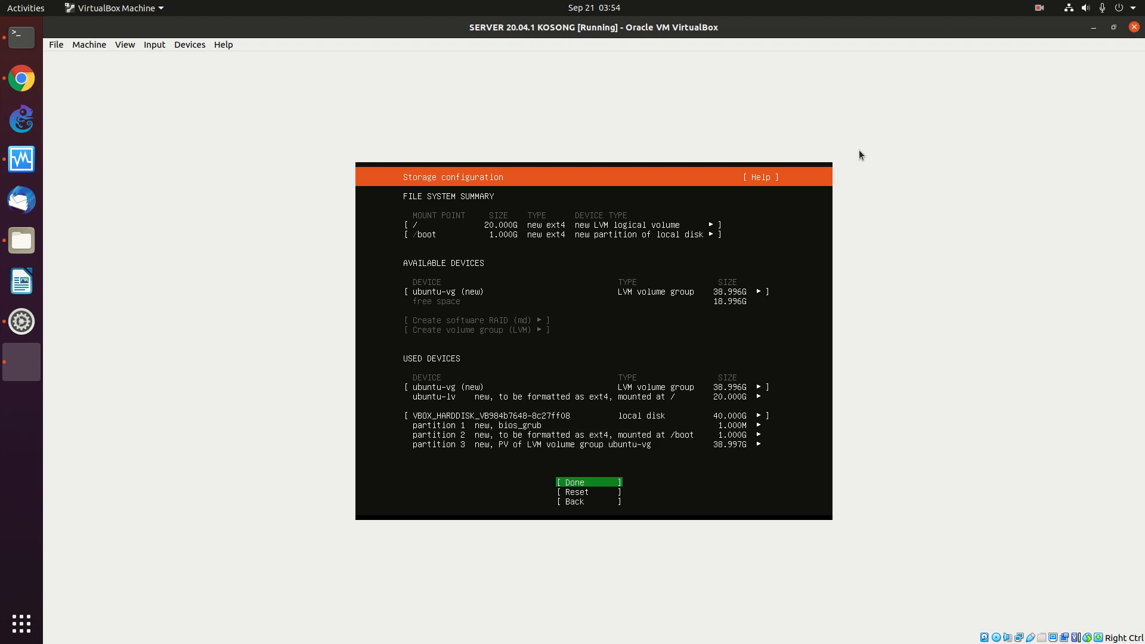
{"action": "key", "text": "Return"}
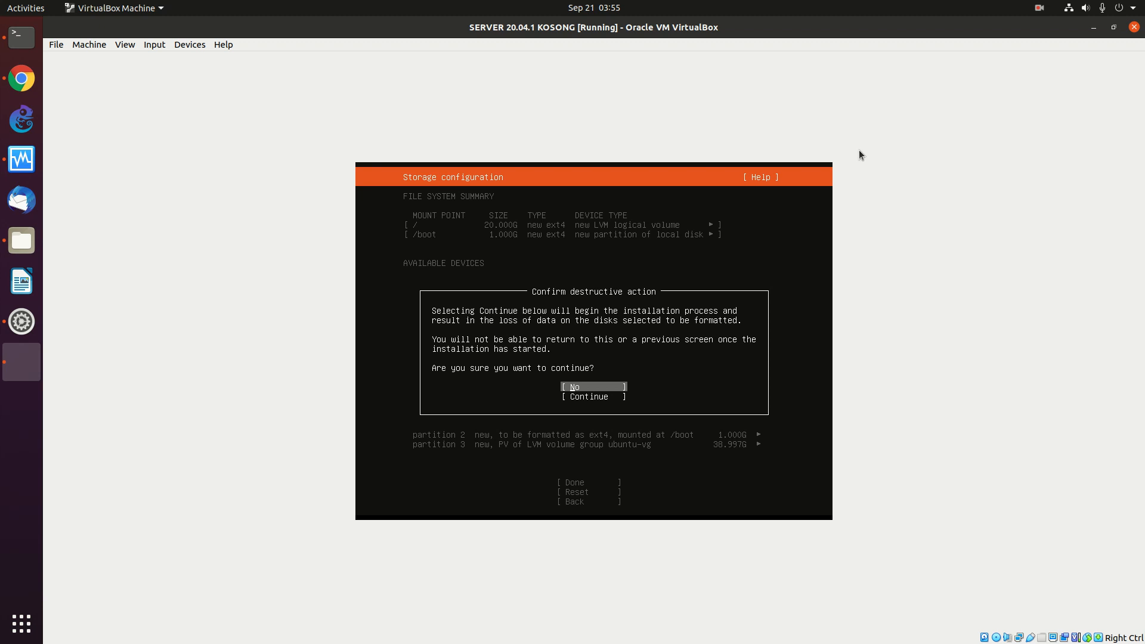
{"action": "key", "text": "Down"}
{"action": "key", "text": "Return"}
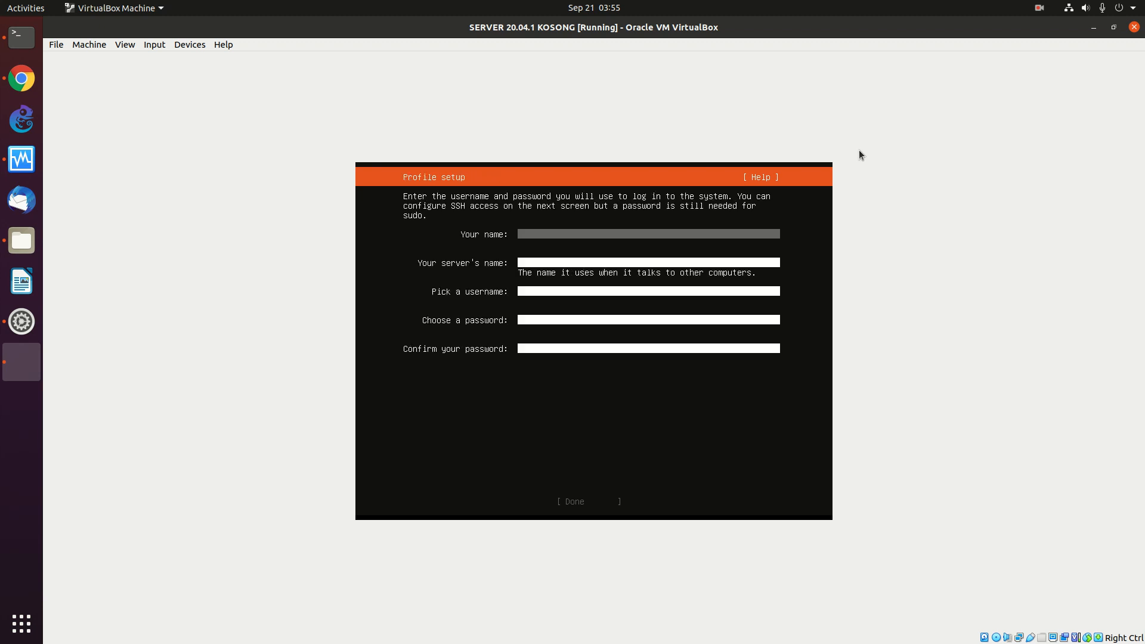
- Fill in the profile with your name, server name server20041, a username and a password
{"action": "type", "text": "onno"}
{"action": "key", "text": "Tab"}
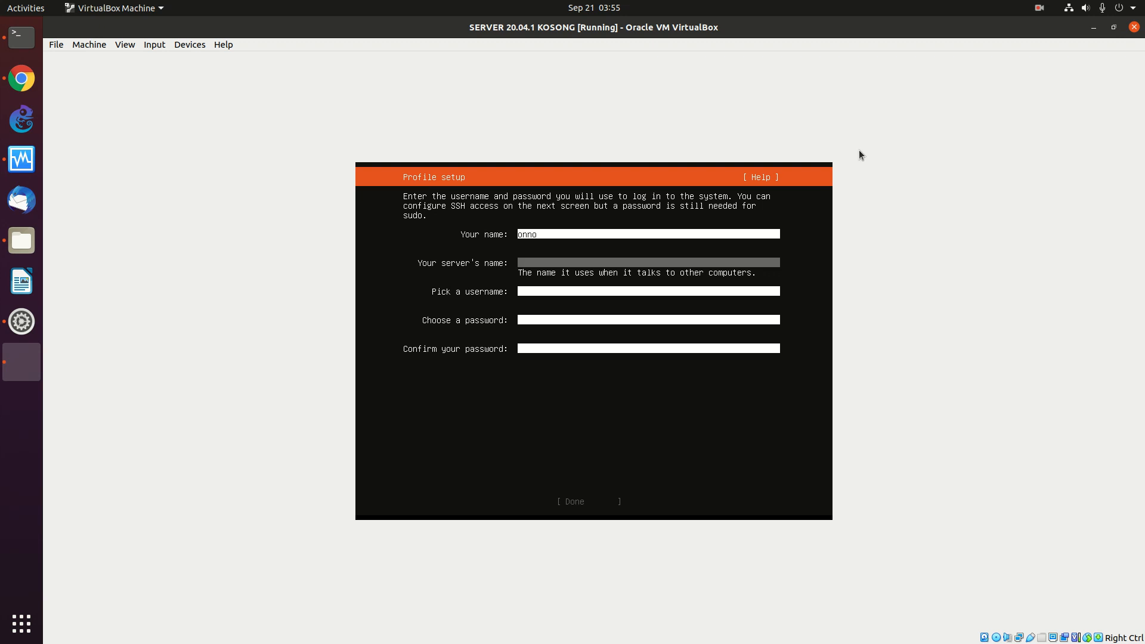
{"action": "type", "text": "server20041"}
{"action": "key", "text": "Tab"}
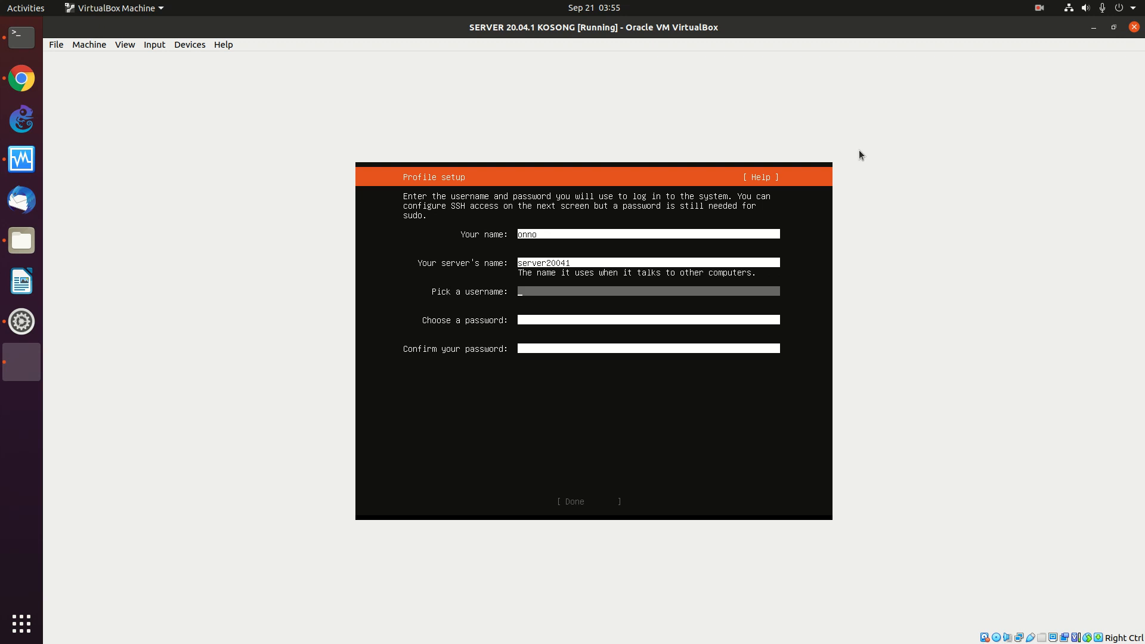
{"action": "type", "text": "onno"}
{"action": "key", "text": "Tab"}
{"action": "type", "text": "123456"}
{"action": "key", "text": "Tab"}
{"action": "type", "text": "123456"}
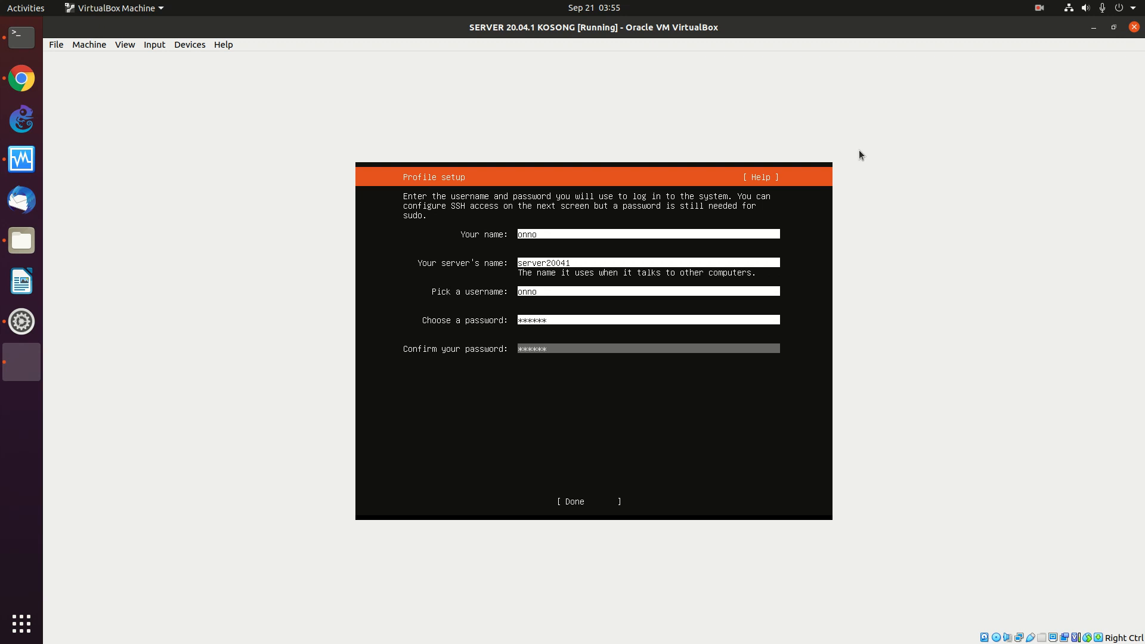
{"action": "key", "text": "Tab"}
{"action": "key", "text": "Return"}
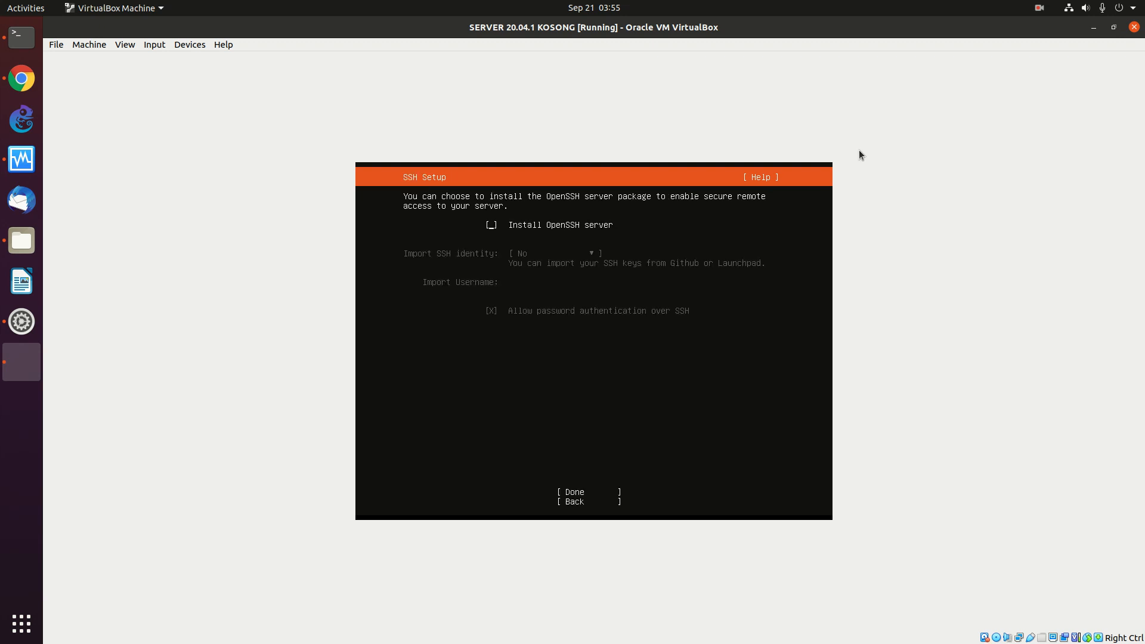
- Enable Install OpenSSH server and accept the SSH settings
{"action": "key", "text": "space"}
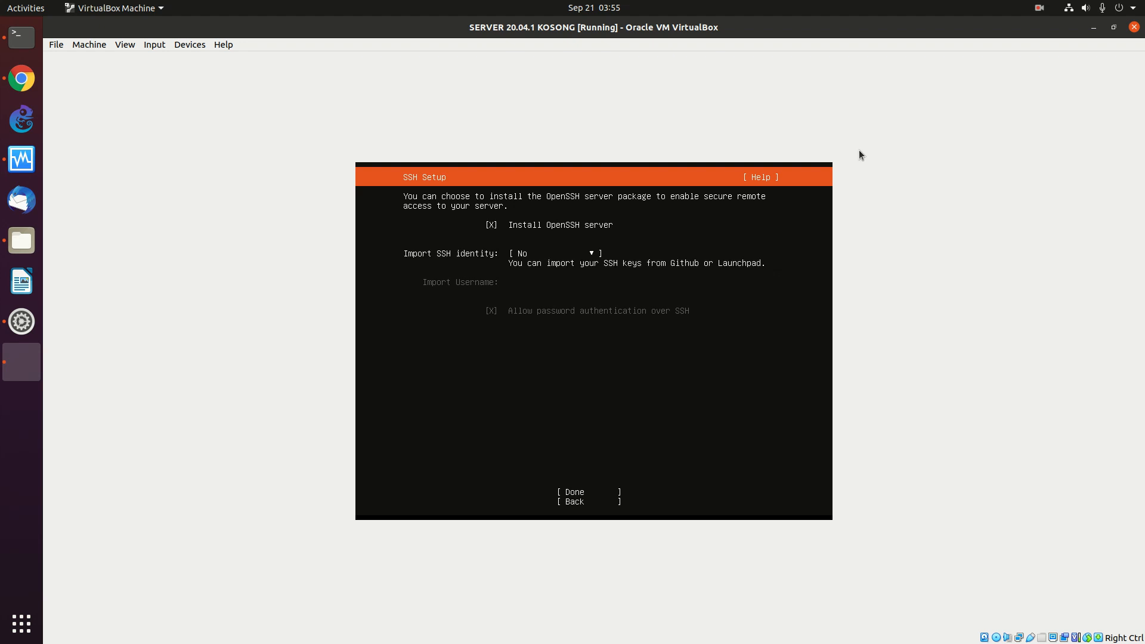
{"action": "key", "text": "Tab"}
{"action": "key", "text": "Tab"}
{"action": "key", "text": "Return"}
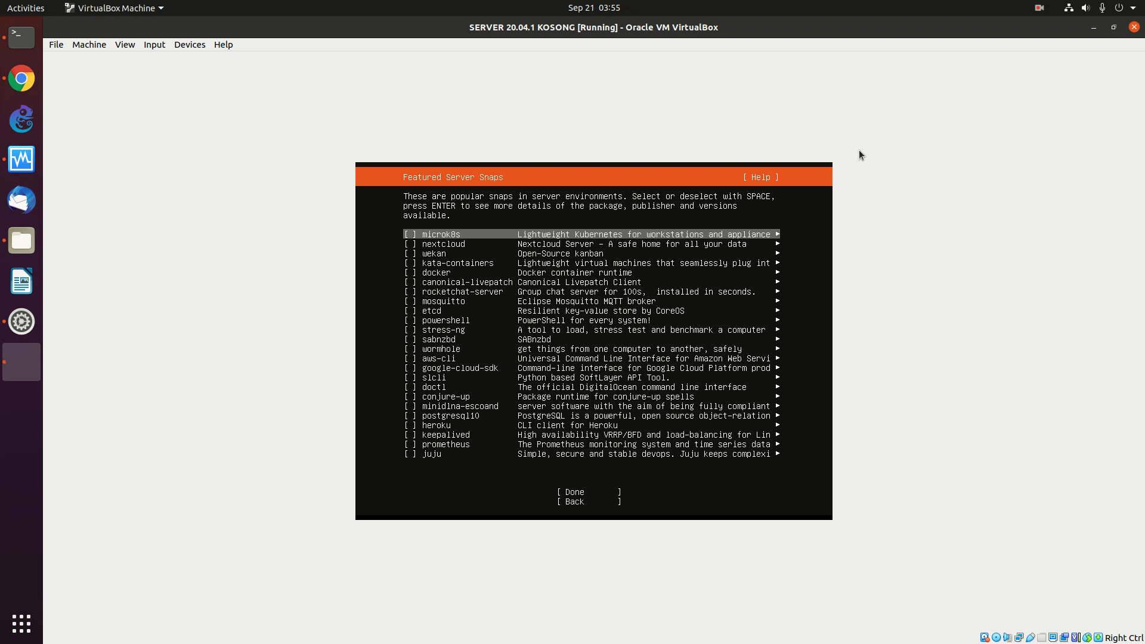
- Browse the Featured Server Snaps list, keep only docker selected, and start the installation
{"action": "key", "text": "Down"}
{"action": "key", "text": "Down"}
{"action": "key", "text": "Down"}
{"action": "key", "text": "Down"}
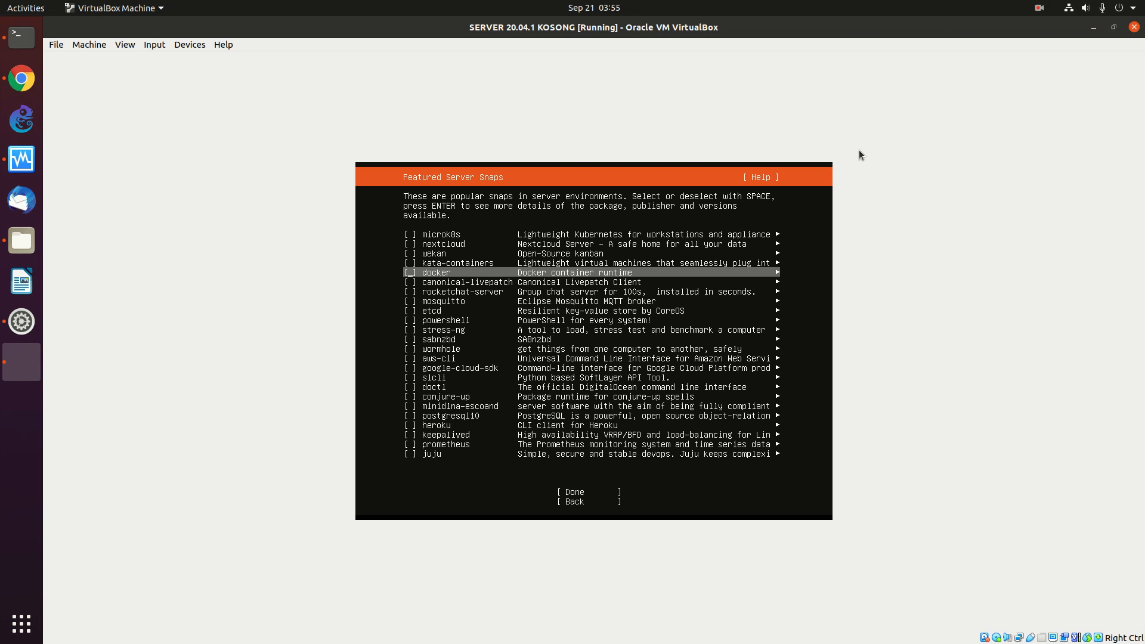
{"action": "key", "text": "Down"}
{"action": "key", "text": "Down"}
{"action": "key", "text": "Down"}
{"action": "key", "text": "Down"}
{"action": "key", "text": "Down"}
{"action": "key", "text": "Down"}
{"action": "key", "text": "Down"}
{"action": "key", "text": "Down"}
{"action": "key", "text": "Down"}
{"action": "key", "text": "Down"}
{"action": "key", "text": "Down"}
{"action": "key", "text": "Down"}
{"action": "key", "text": "Down"}
{"action": "key", "text": "Down"}
{"action": "key", "text": "Down"}
{"action": "key", "text": "Down"}
{"action": "key", "text": "Down"}
{"action": "key", "text": "Down"}
{"action": "key", "text": "Up"}
{"action": "key", "text": "Up"}
{"action": "key", "text": "Up"}
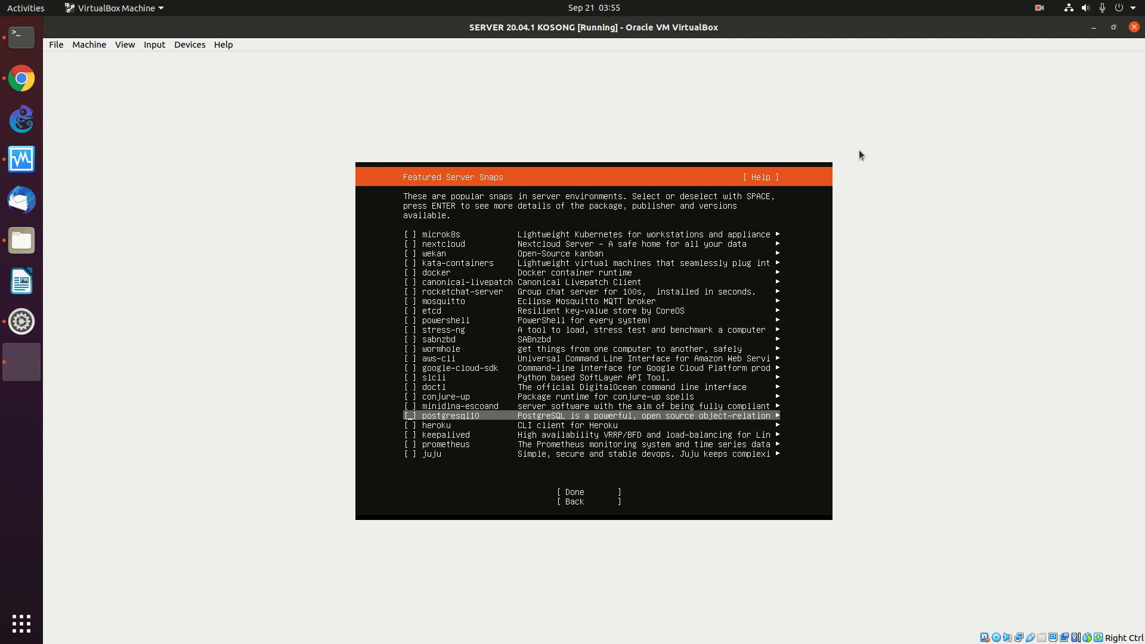
{"action": "key", "text": "Up"}
{"action": "key", "text": "Up"}
{"action": "key", "text": "Up"}
{"action": "key", "text": "Up"}
{"action": "key", "text": "Up"}
{"action": "key", "text": "Up"}
{"action": "key", "text": "Up"}
{"action": "key", "text": "Up"}
{"action": "key", "text": "Up"}
{"action": "key", "text": "Up"}
{"action": "key", "text": "Up"}
{"action": "key", "text": "Up"}
{"action": "key", "text": "Up"}
{"action": "key", "text": "Up"}
{"action": "key", "text": "Up"}
{"action": "key", "text": "Up"}
{"action": "key", "text": "Up"}
{"action": "key", "text": "Up"}
{"action": "key", "text": "Up"}
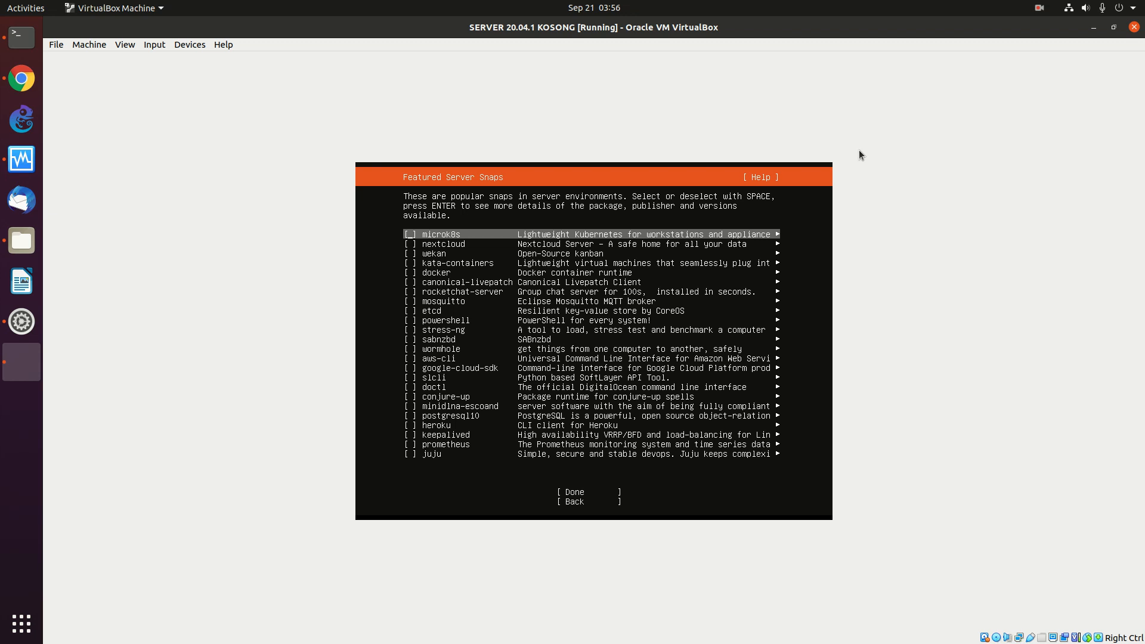
{"action": "key", "text": "Down"}
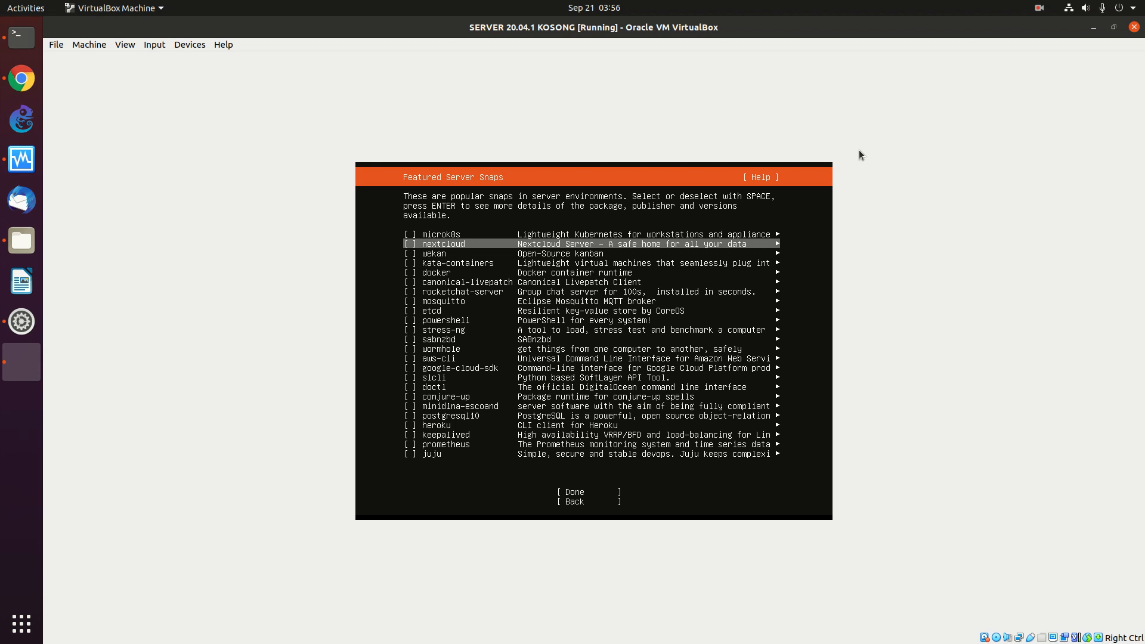
{"action": "key", "text": "Down"}
{"action": "key", "text": "Down"}
{"action": "key", "text": "Down"}
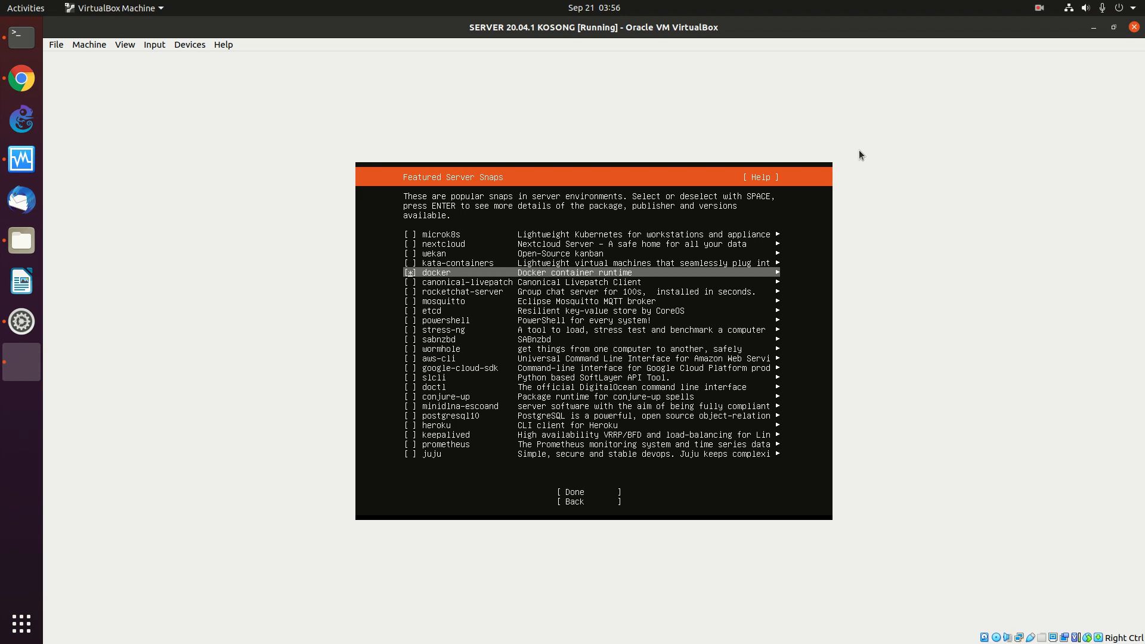
{"action": "key", "text": "Down"}
{"action": "key", "text": "Down"}
{"action": "key", "text": "Down"}
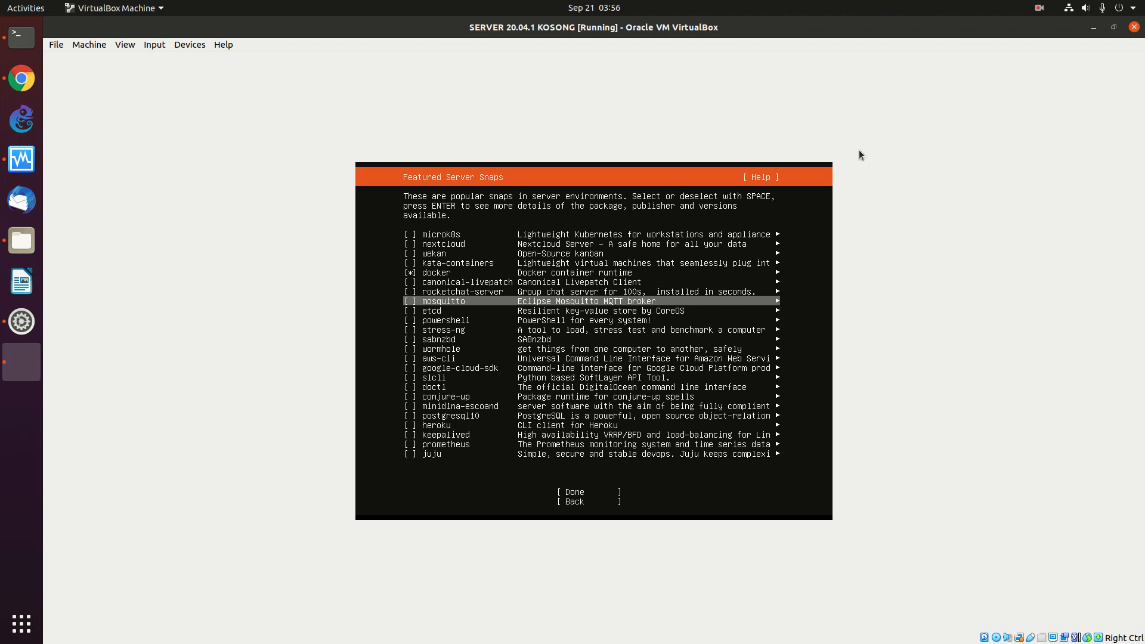
{"action": "key", "text": "Down"}
{"action": "key", "text": "Down"}
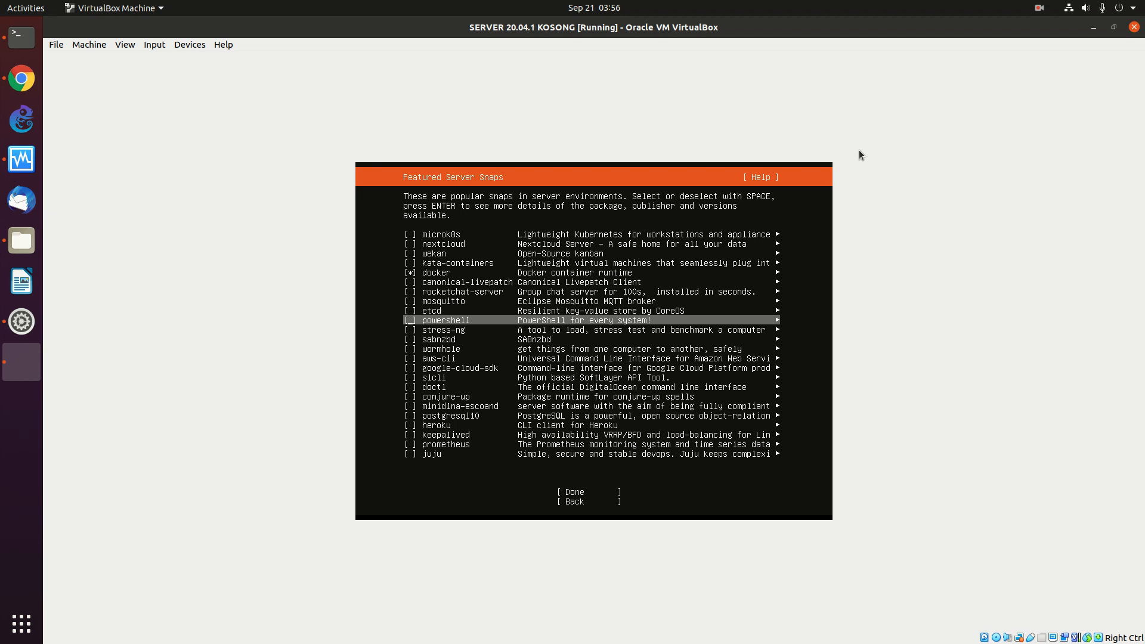
{"action": "key", "text": "Down"}
{"action": "key", "text": "Down"}
{"action": "key", "text": "Down"}
{"action": "key", "text": "Down"}
{"action": "key", "text": "Down"}
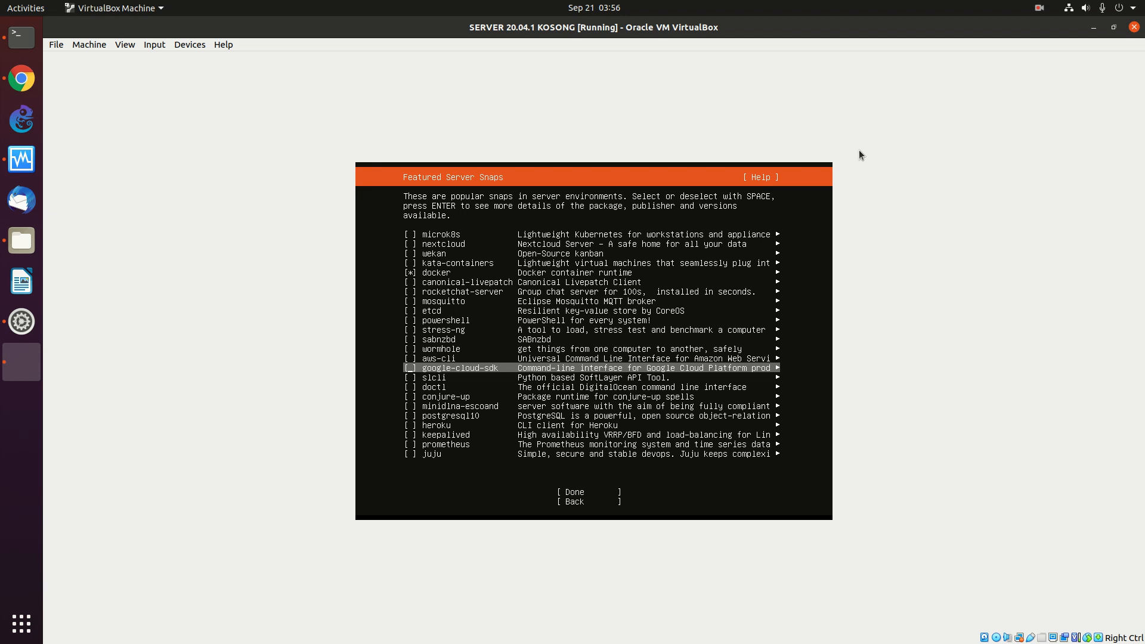
{"action": "key", "text": "Down"}
{"action": "key", "text": "Down"}
{"action": "key", "text": "Down"}
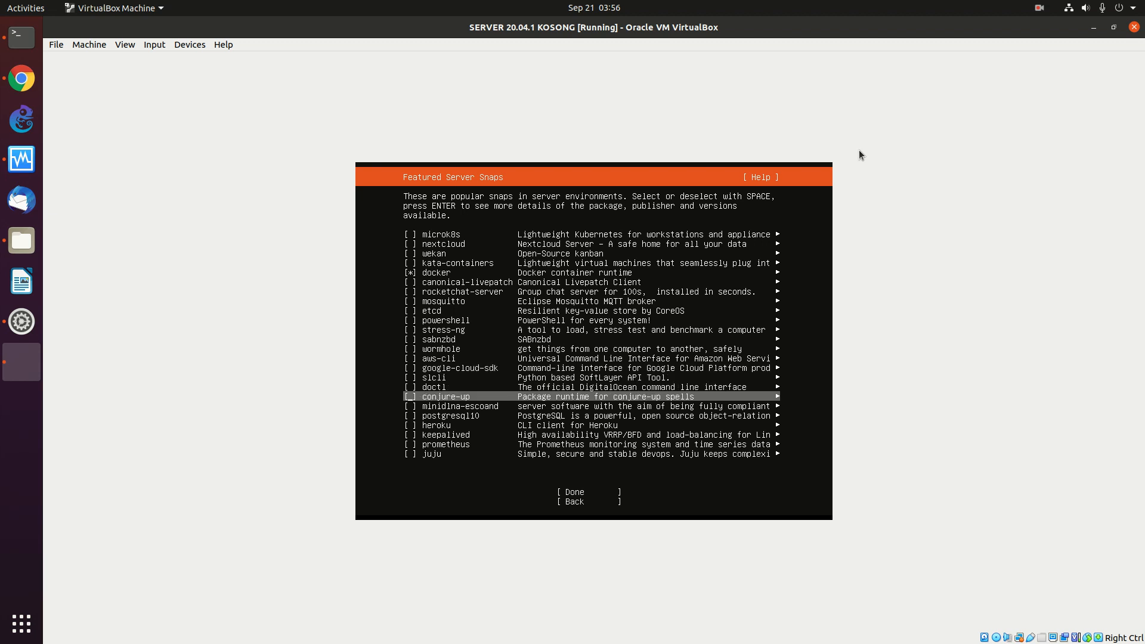
{"action": "key", "text": "Down"}
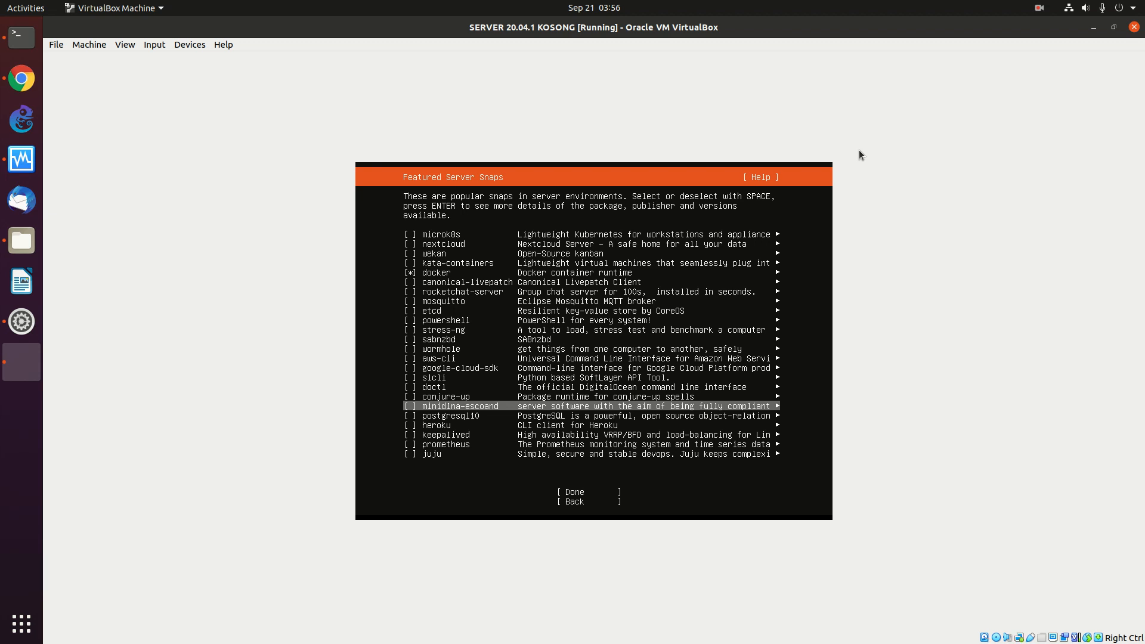
{"action": "key", "text": "Down"}
{"action": "key", "text": "Down"}
{"action": "key", "text": "Down"}
{"action": "key", "text": "Down"}
{"action": "key", "text": "Down"}
{"action": "key", "text": "Down"}
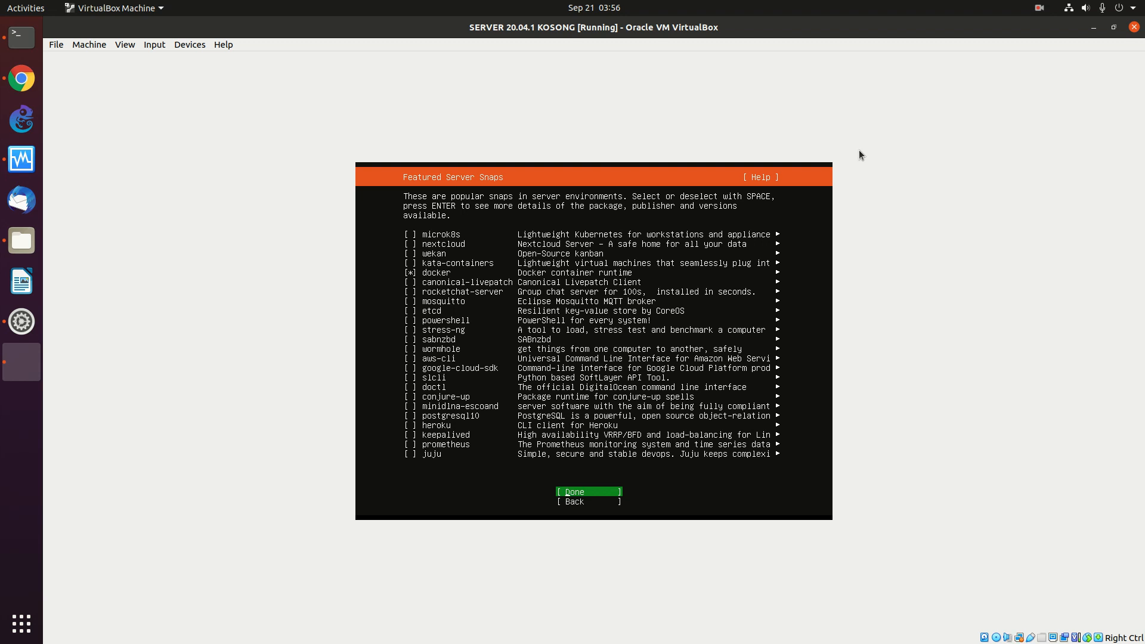
{"action": "key", "text": "Return"}
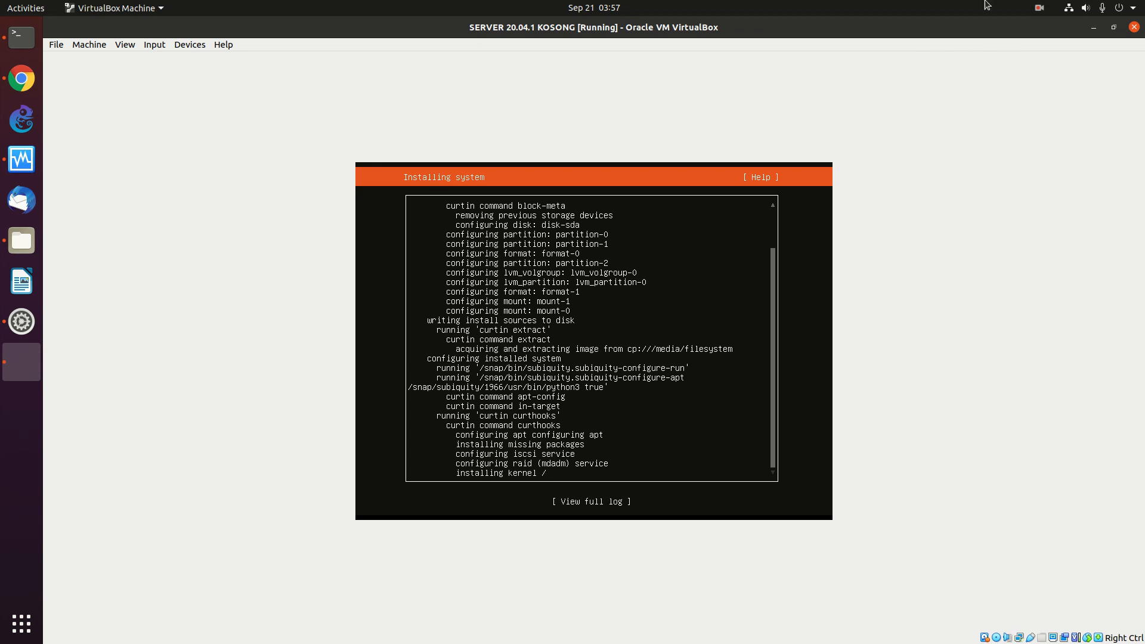
- Wait for the installer log to reach the 'Installation complete!' screen with Reboot
{"action": "left_click", "coordinate": [1039, 8]}
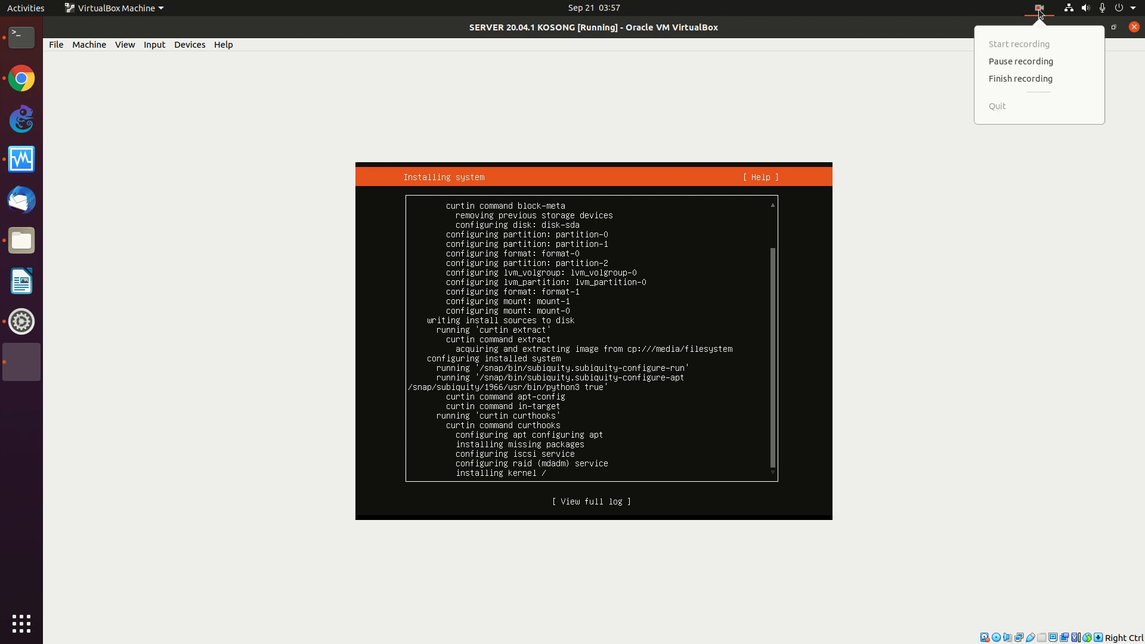
{"action": "left_click", "coordinate": [1014, 61]}
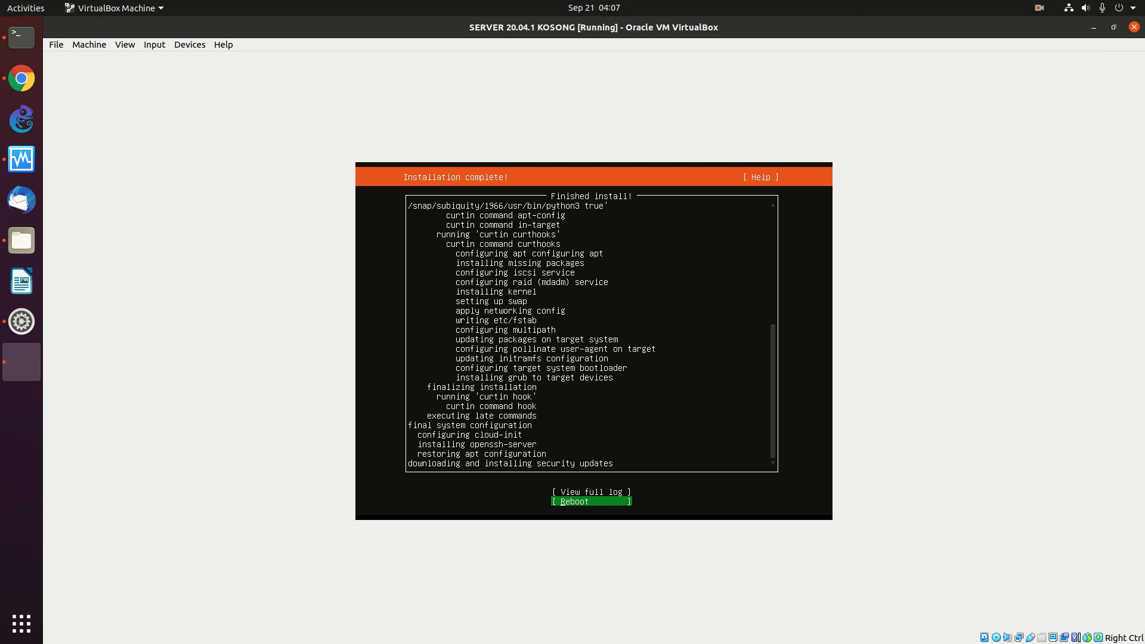
- Reboot the installed server and continue past the remove-installation-medium prompt
{"action": "key", "text": "Return"}
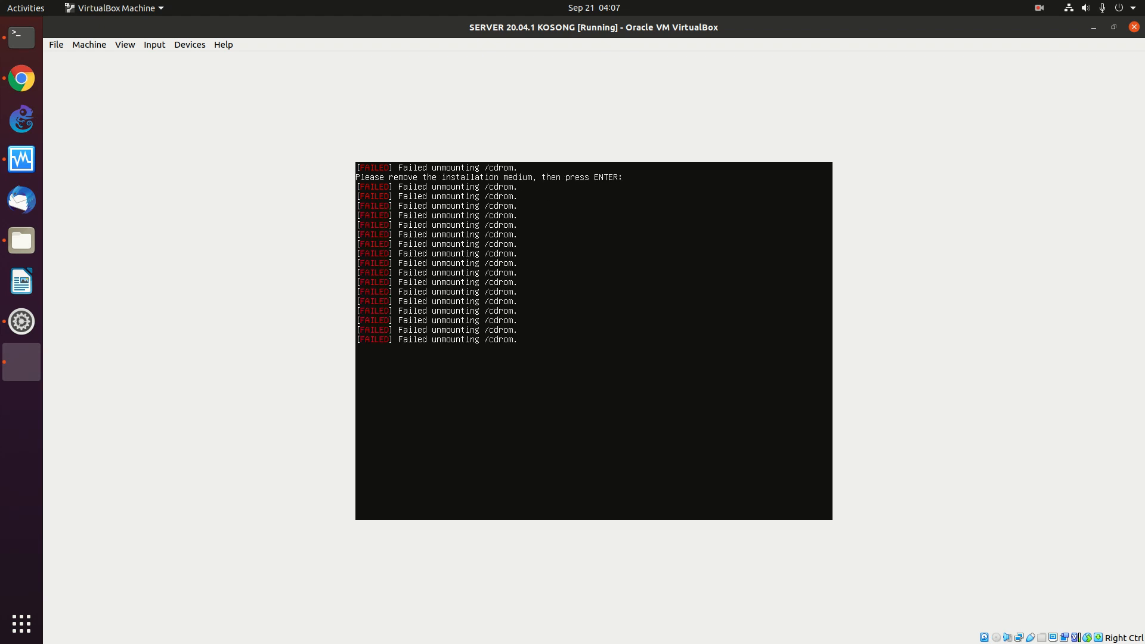
{"action": "key", "text": "Return"}
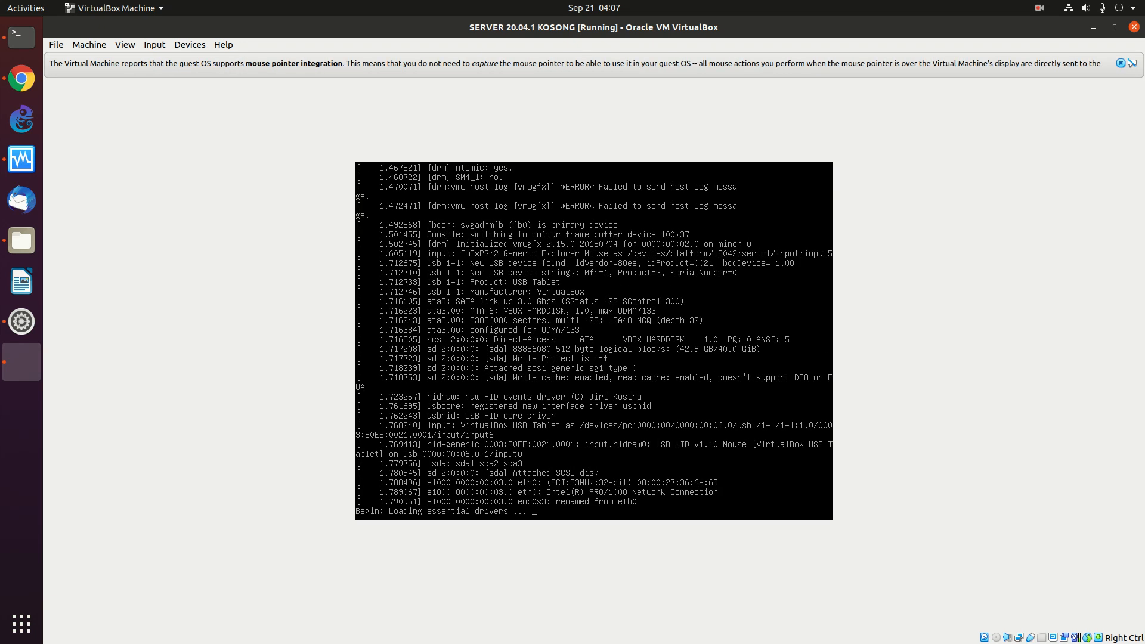
- Dismiss the mouse-integration notice and log in at the tty1 console with the user's credentials
{"action": "left_click", "coordinate": [1124, 64]}
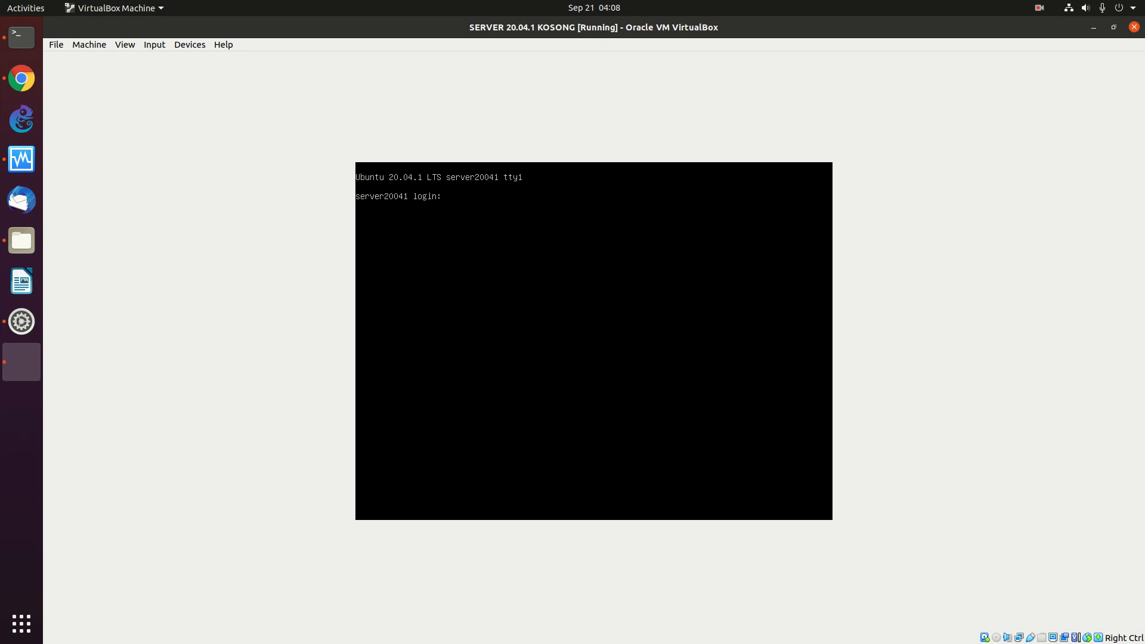
{"action": "type", "text": "nno"}
{"action": "key", "text": "Return"}
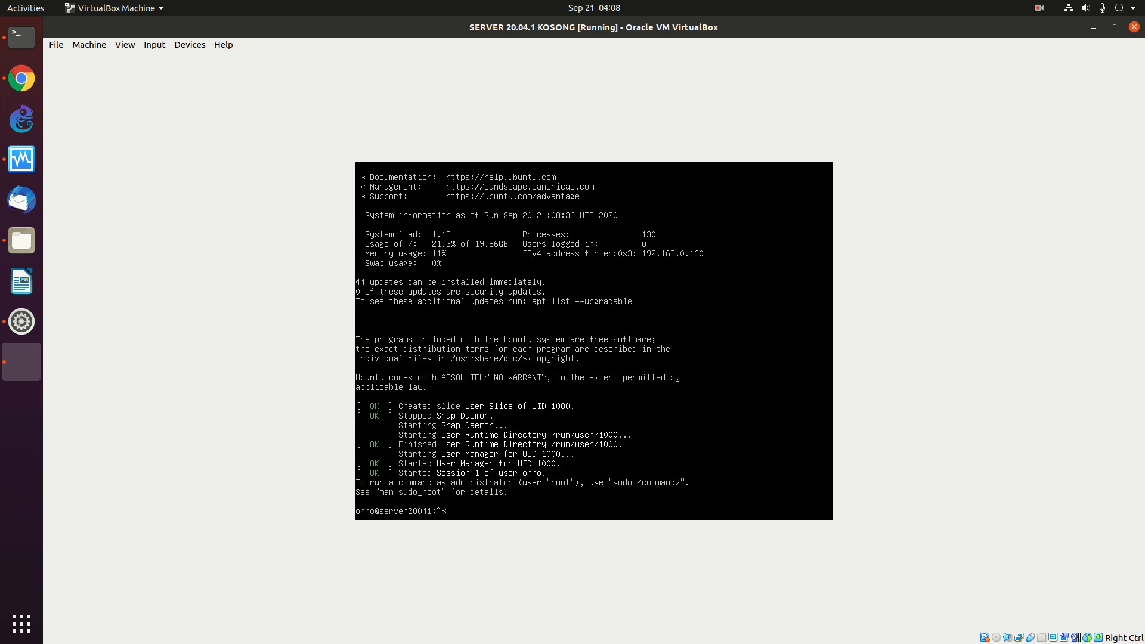
- Clear the screen, become root with sudo su, and install net-tools with apt
{"action": "type", "text": "lear"}
{"action": "key", "text": "Return"}
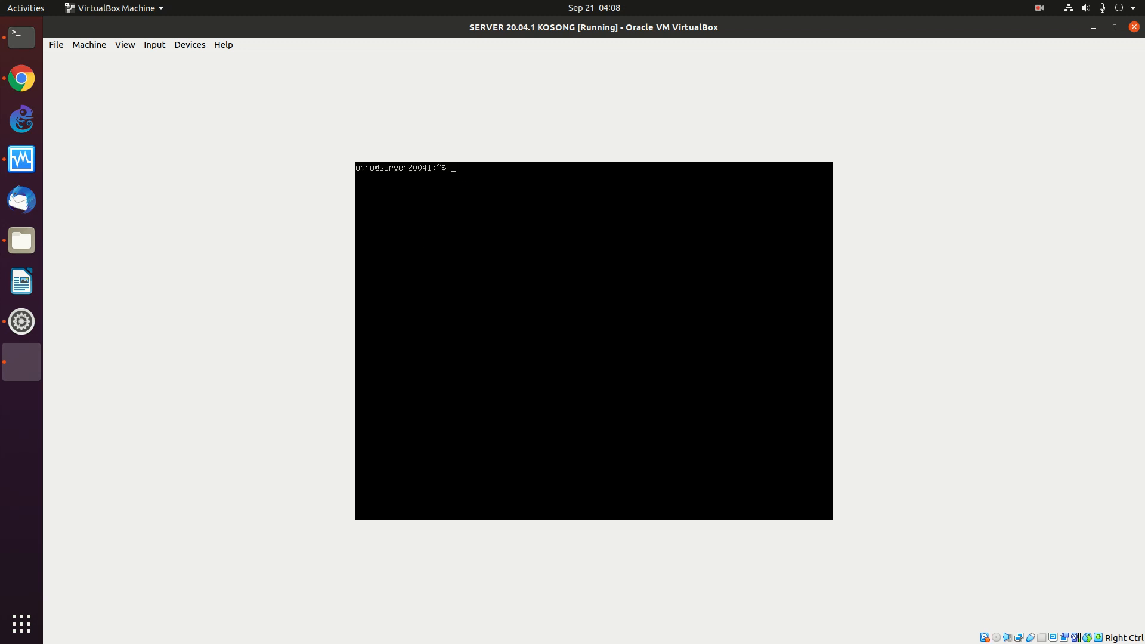
{"action": "type", "text": "sudo su"}
{"action": "key", "text": "Return"}
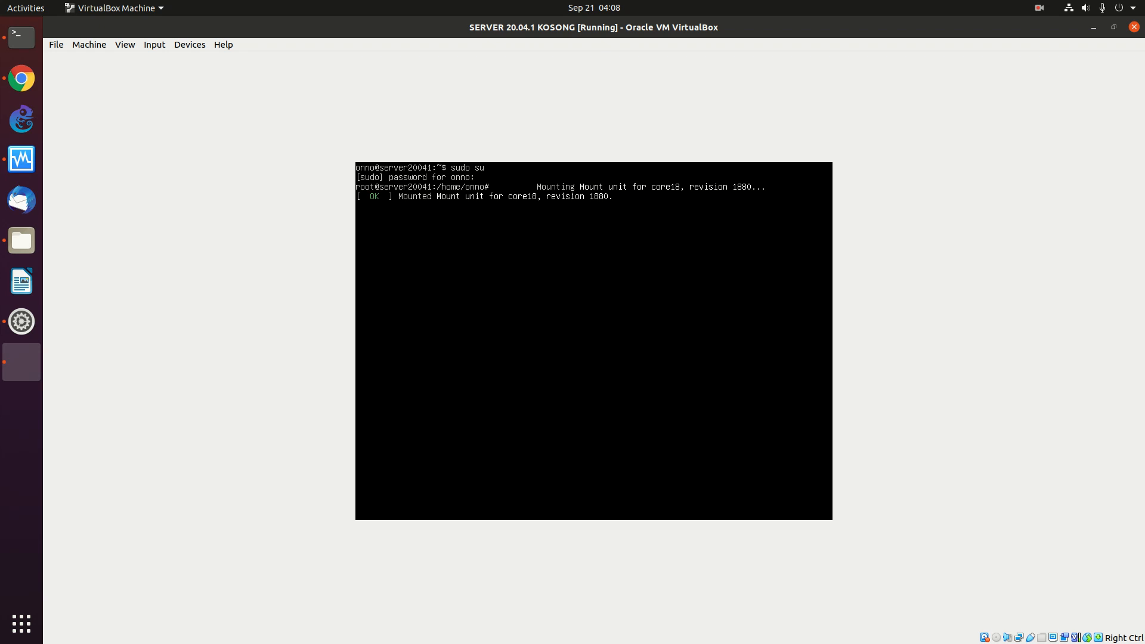
{"action": "type", "text": "apt install net-tools"}
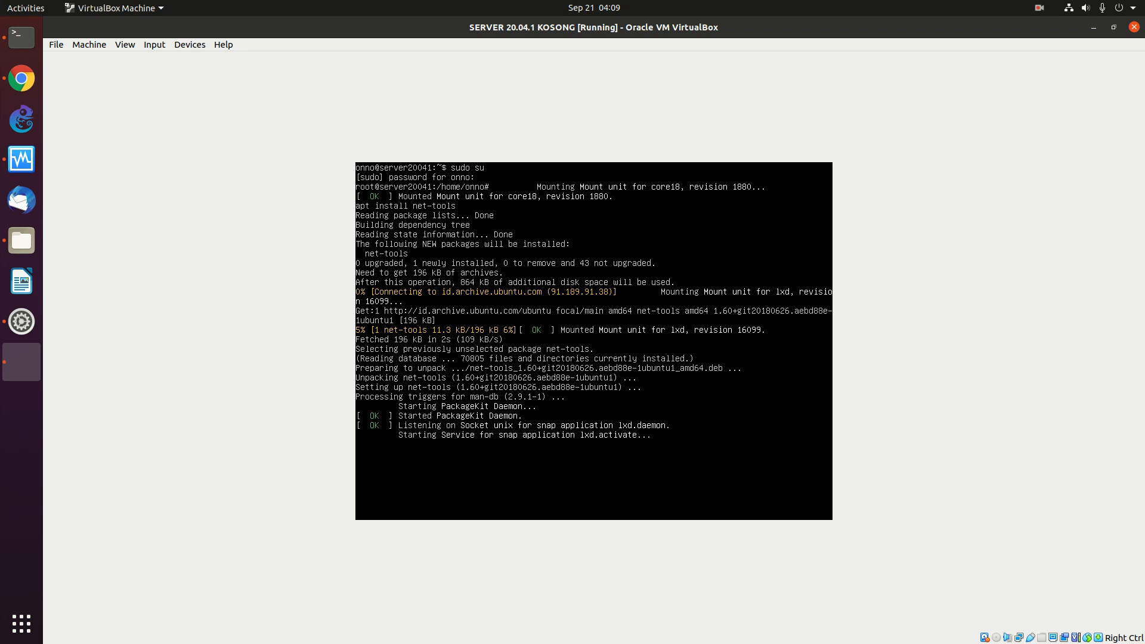
{"action": "key", "text": "Return"}
{"action": "key", "text": "Return"}
{"action": "key", "text": "Return"}
{"action": "key", "text": "Return"}
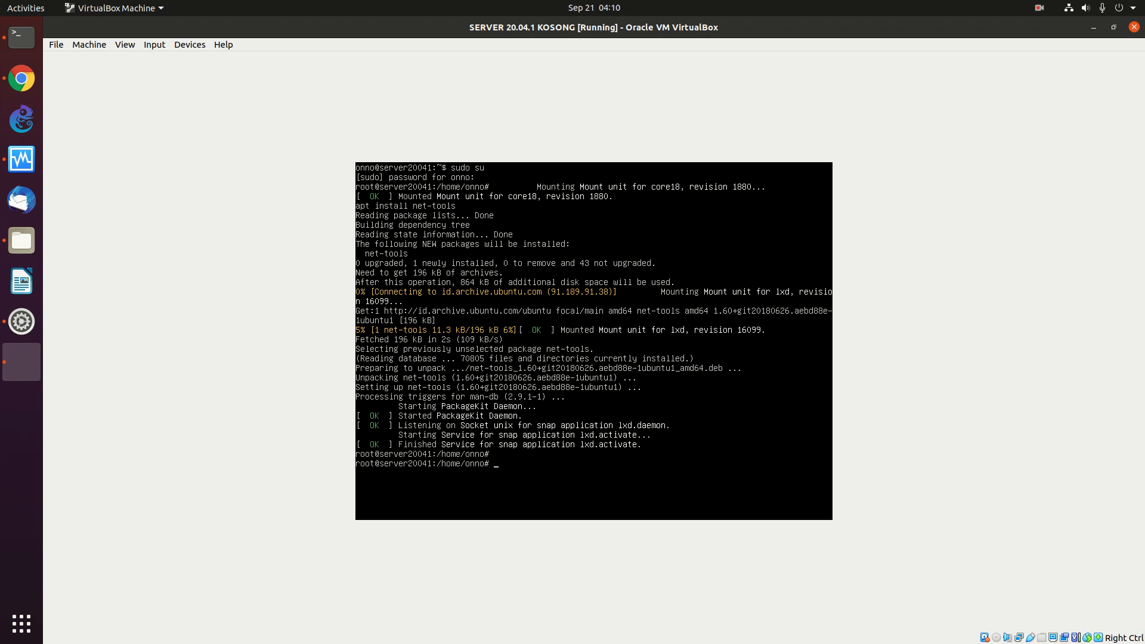
- Clear the console, then show the interfaces with ifconfig and the routing table with netstat -nr
{"action": "type", "text": "clear"}
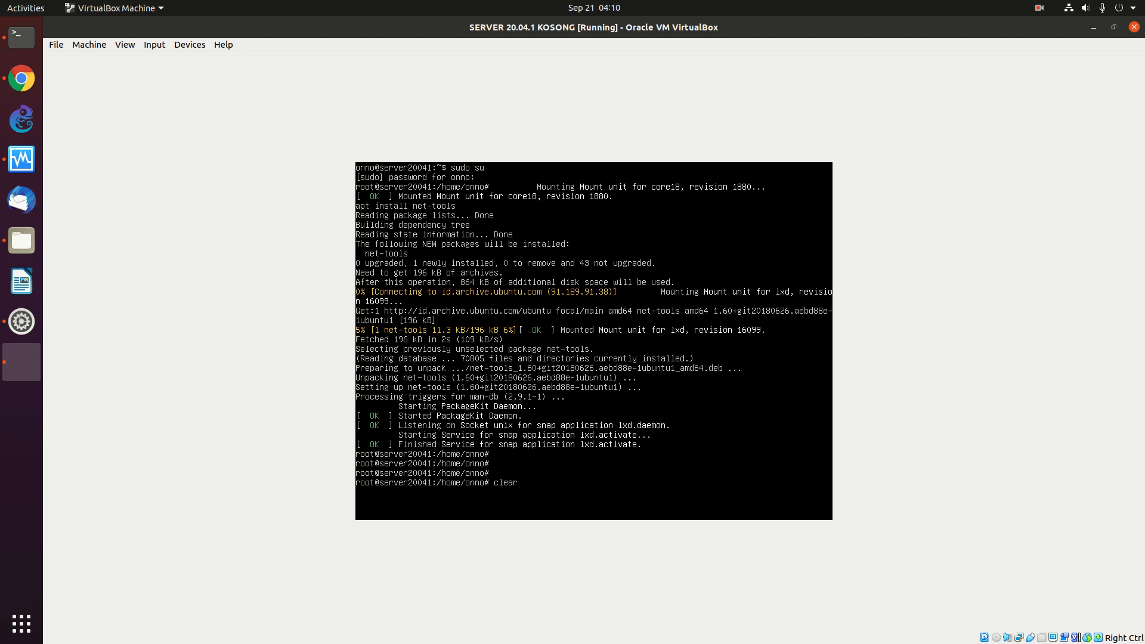
{"action": "key", "text": "Return"}
{"action": "type", "text": "ifconfig"}
{"action": "key", "text": "Return"}
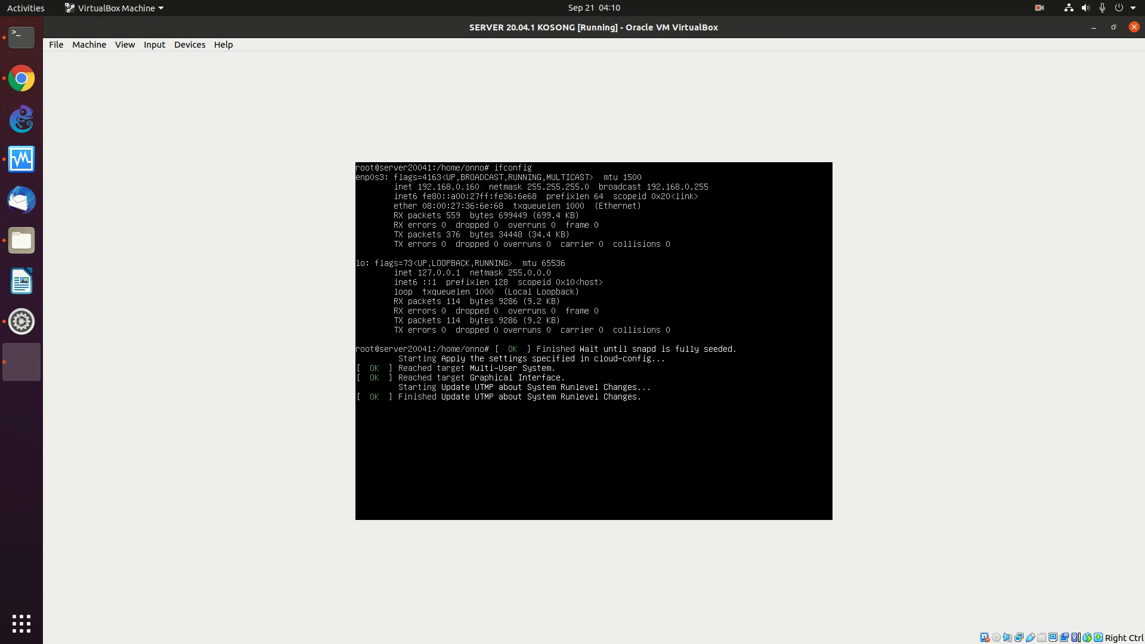
{"action": "type", "text": "netstat -nr"}
{"action": "key", "text": "Return"}
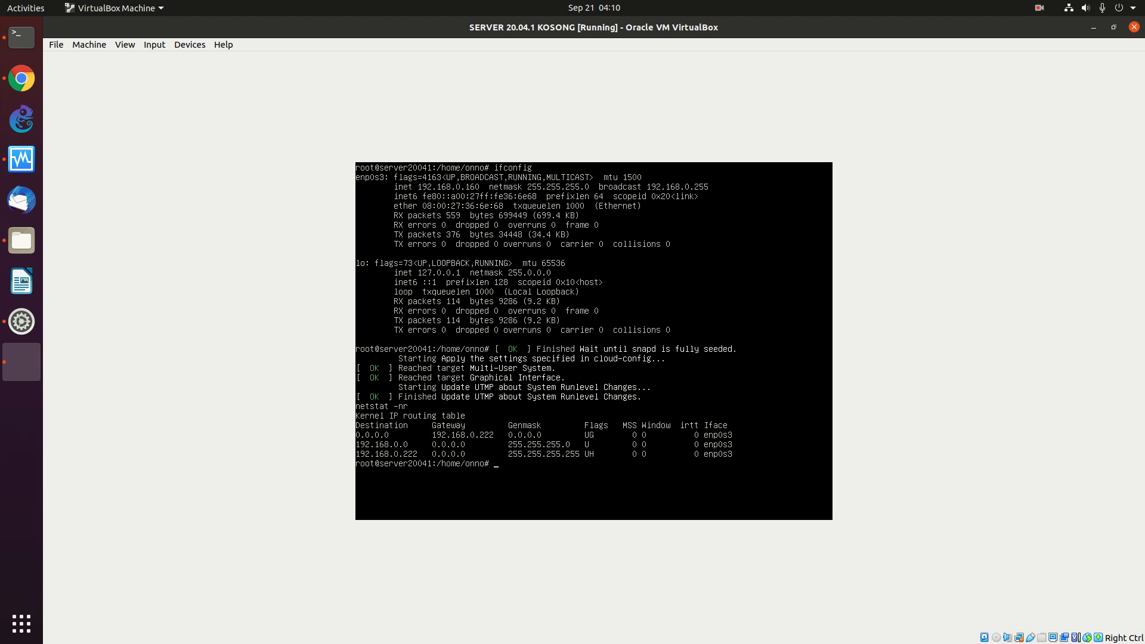
- Ping 192.168.0.222 and 192.168.0.224, stopping each with Ctrl+C
{"action": "type", "text": "ping 192.168.0.222"}
{"action": "key", "text": "Return"}
{"action": "key", "text": "ctrl+c"}
{"action": "key", "text": "Up"}
{"action": "key", "text": "BackSpace"}
{"action": "type", "text": "4"}
{"action": "key", "text": "Return"}
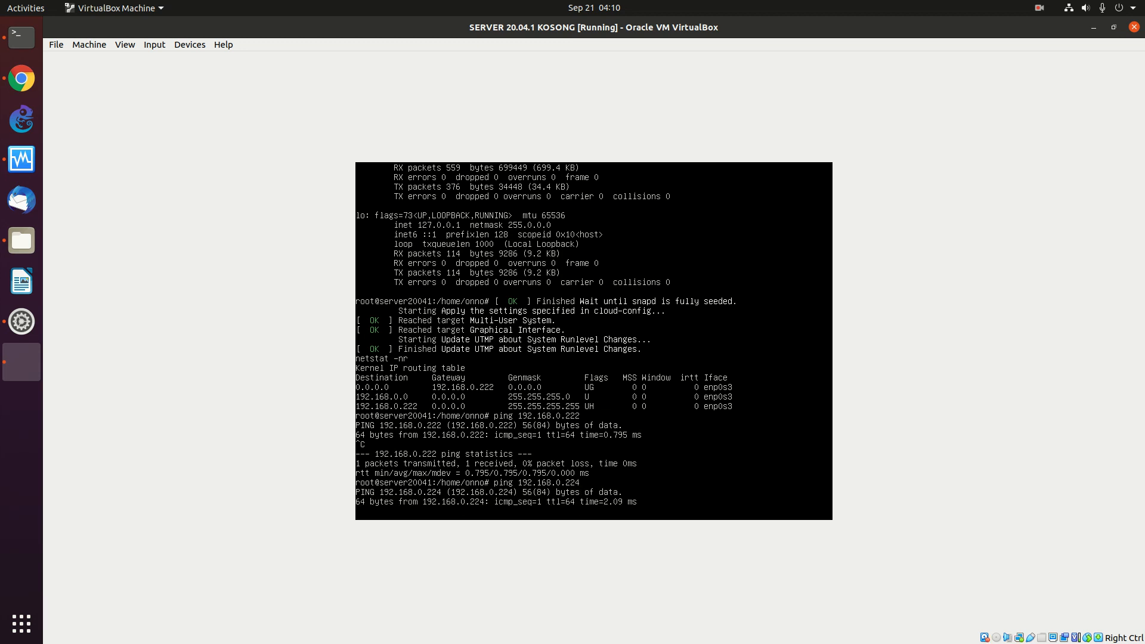
{"action": "key", "text": "ctrl+c"}
{"action": "key", "text": "Up"}
{"action": "key", "text": "BackSpace"}
{"action": "key", "text": "BackSpace"}
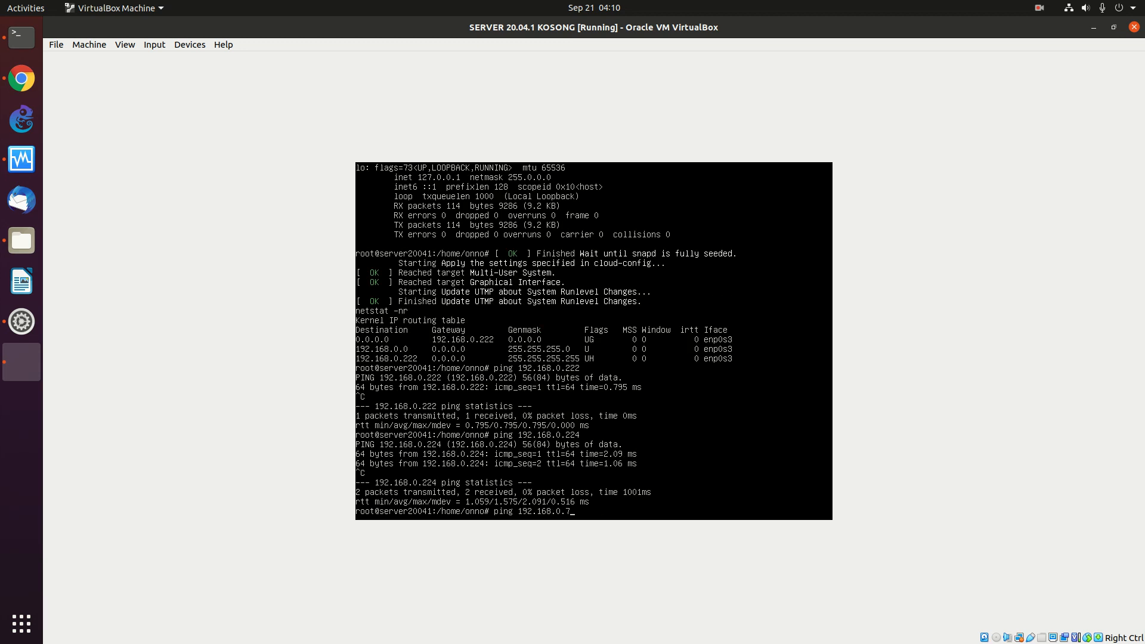
{"action": "type", "text": "7"}
{"action": "key", "text": "Return"}
{"action": "key", "text": "ctrl+c"}
{"action": "key", "text": "Up"}
{"action": "key", "text": "BackSpace"}
{"action": "type", "text": "92.168.0.9"}
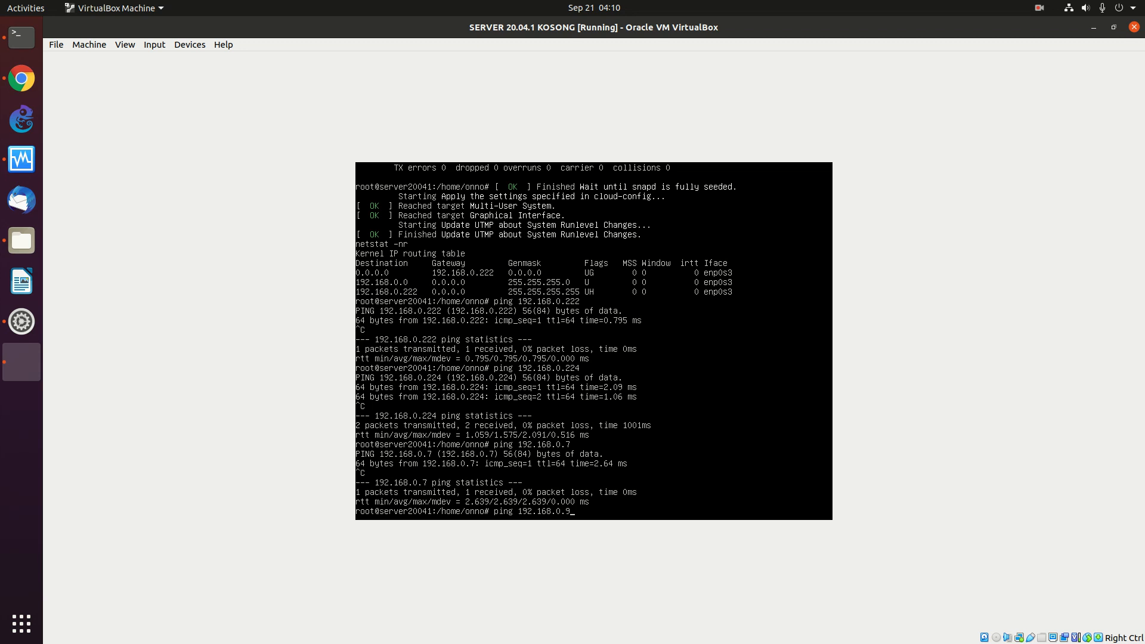
{"action": "key", "text": "Return"}
{"action": "key", "text": "ctrl+c"}
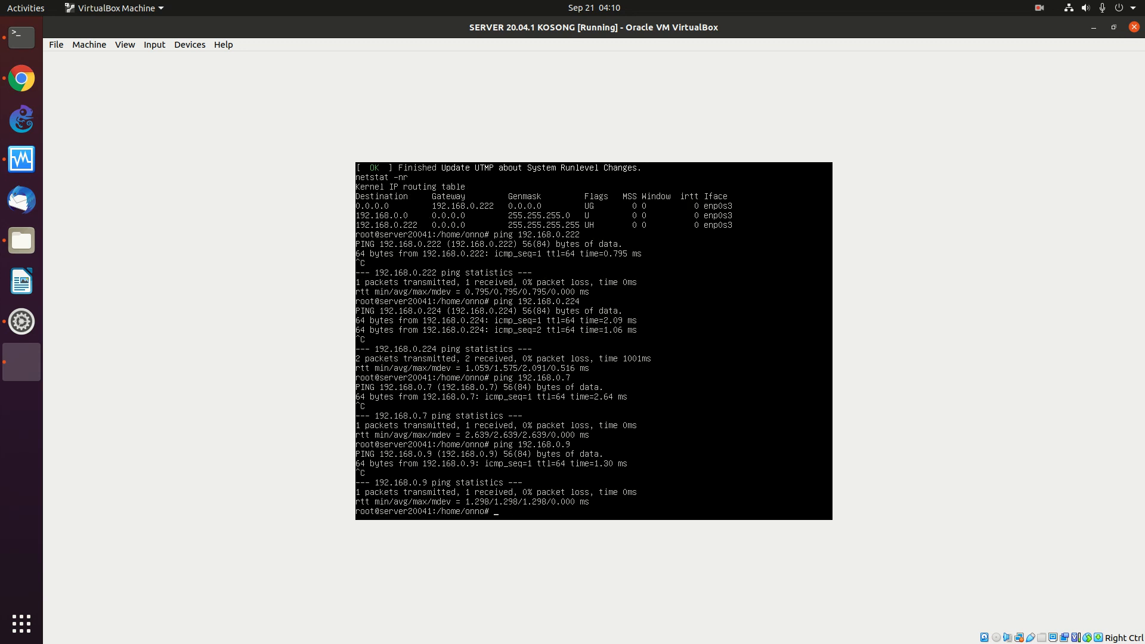
{"action": "type", "text": "dig www.google.com"}
{"action": "key", "text": "Return"}
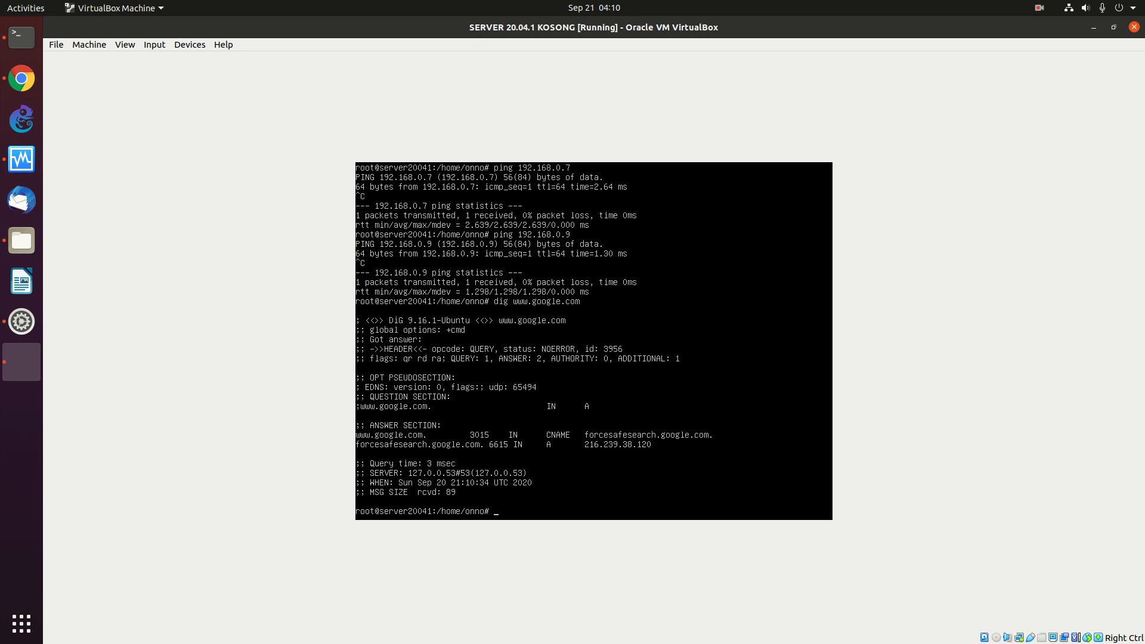
{"action": "key", "text": "Up"}
{"action": "key", "text": "BackSpace"}
{"action": "key", "text": "BackSpace"}
{"action": "key", "text": "BackSpace"}
{"action": "key", "text": "BackSpace"}
{"action": "type", "text": "facebook.com"}
{"action": "key", "text": "Return"}
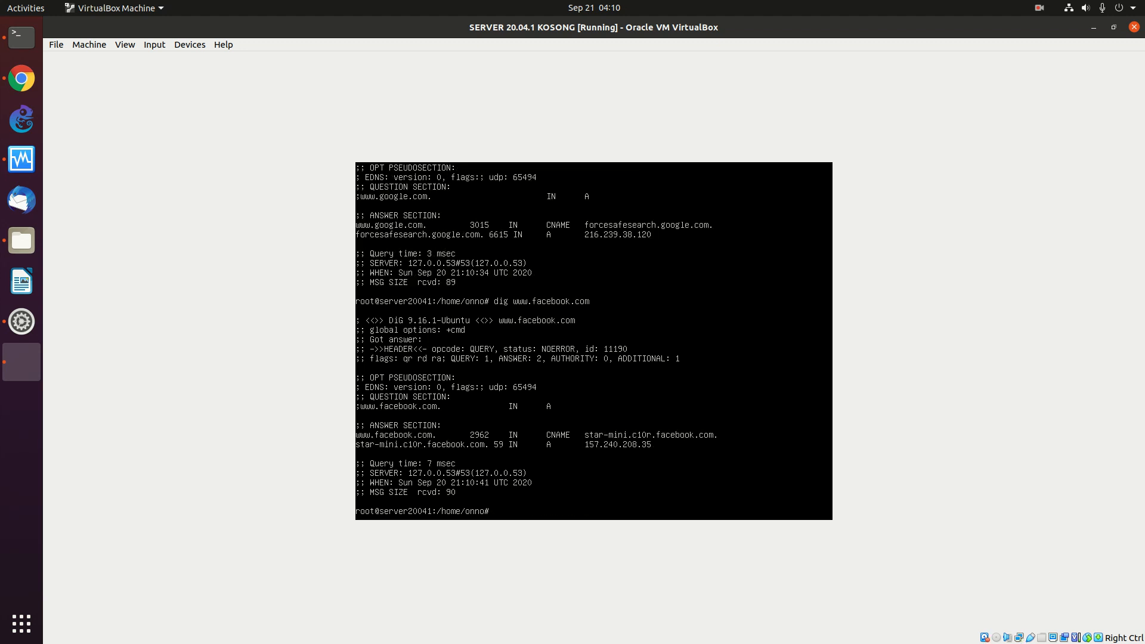
{"action": "type", "text": "ping www.googl"}
{"action": "type", "text": "e.com"}
{"action": "key", "text": "Return"}
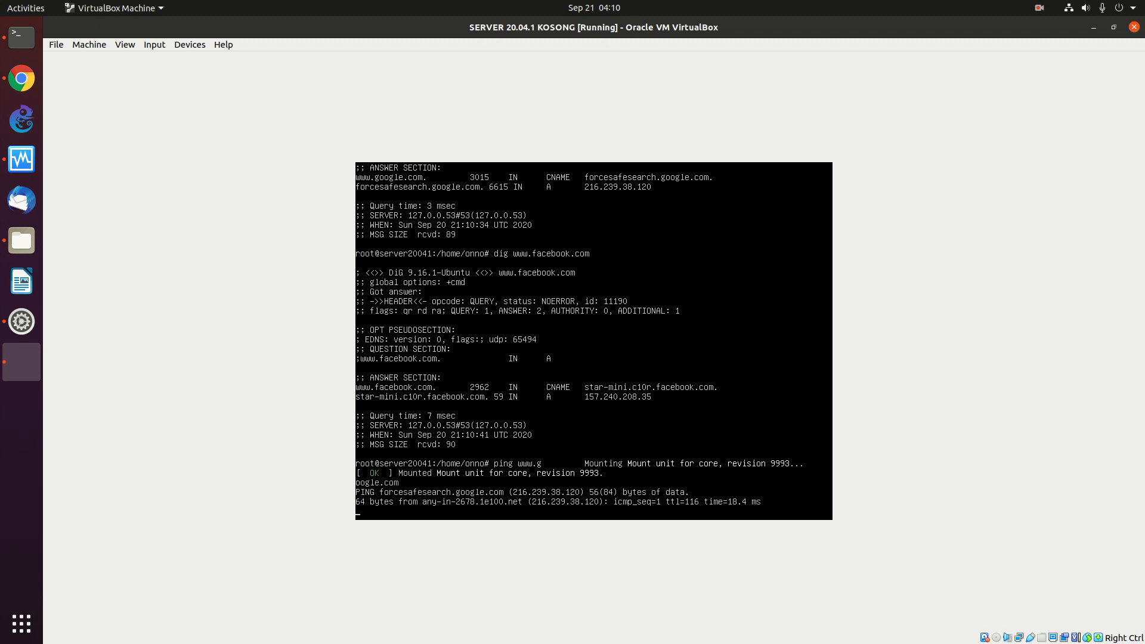
{"action": "key", "text": "ctrl+c"}
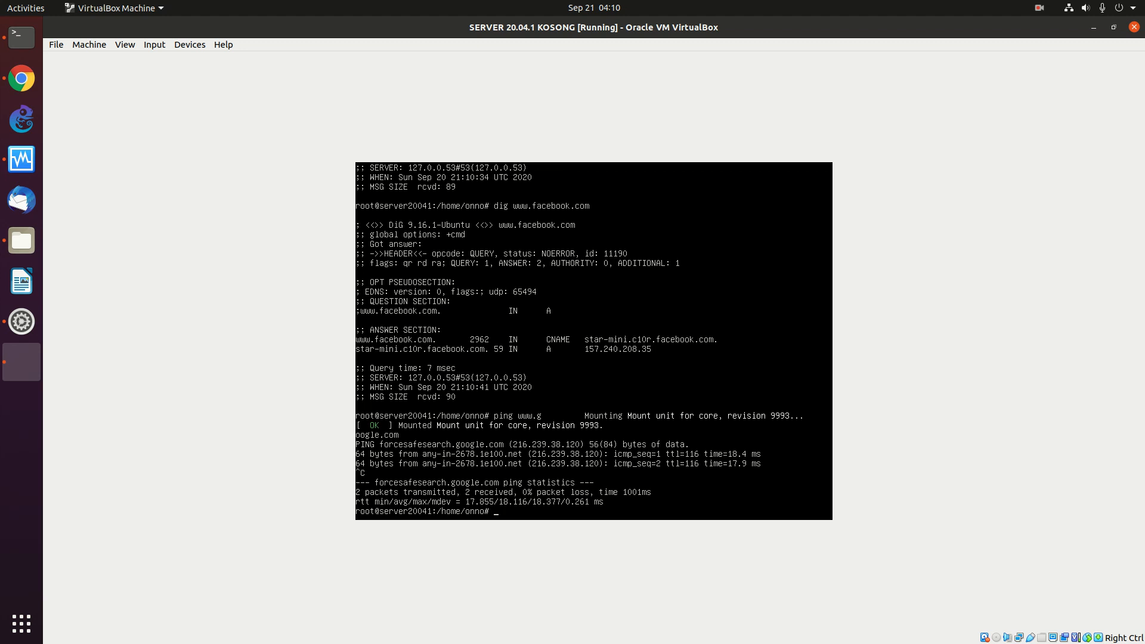
{"action": "type", "text": "shutdown -h now"}
- Run 'shutdown -h now' to halt the Ubuntu server guest immediately
{"action": "key", "text": "Return"}
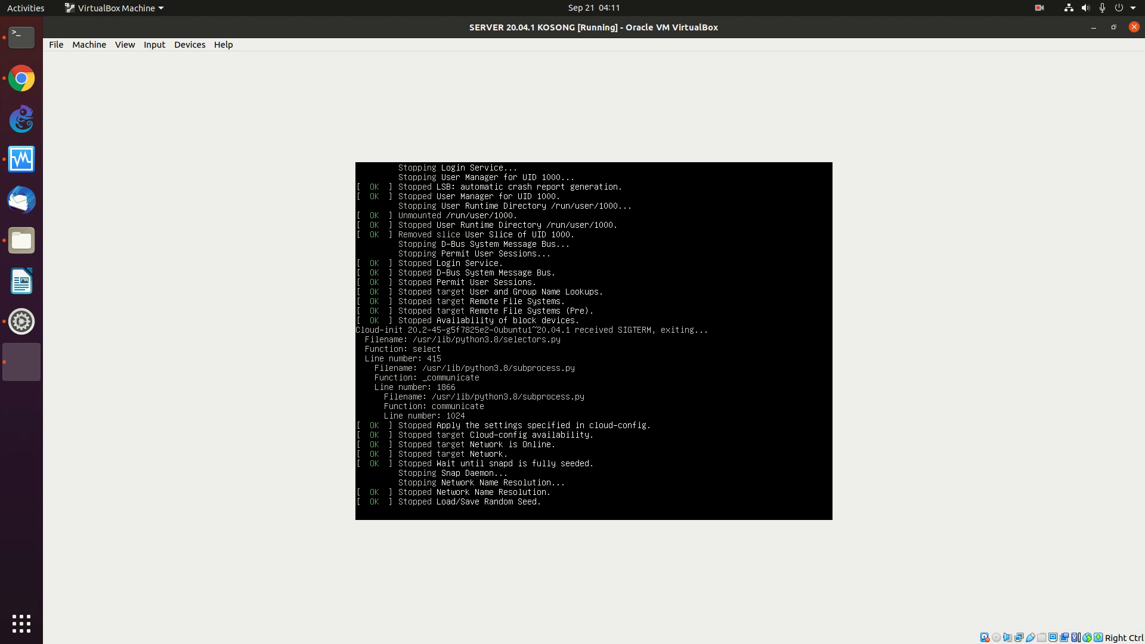